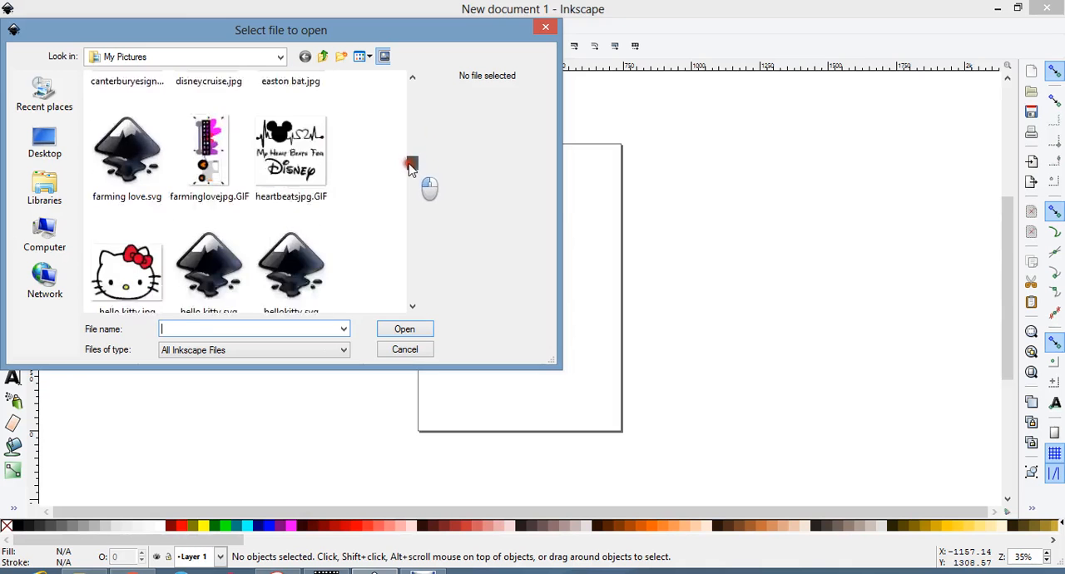
Open hello kitty.jpg from My Pictures as an embedded image and maximize its document window.
double_click(137, 158)
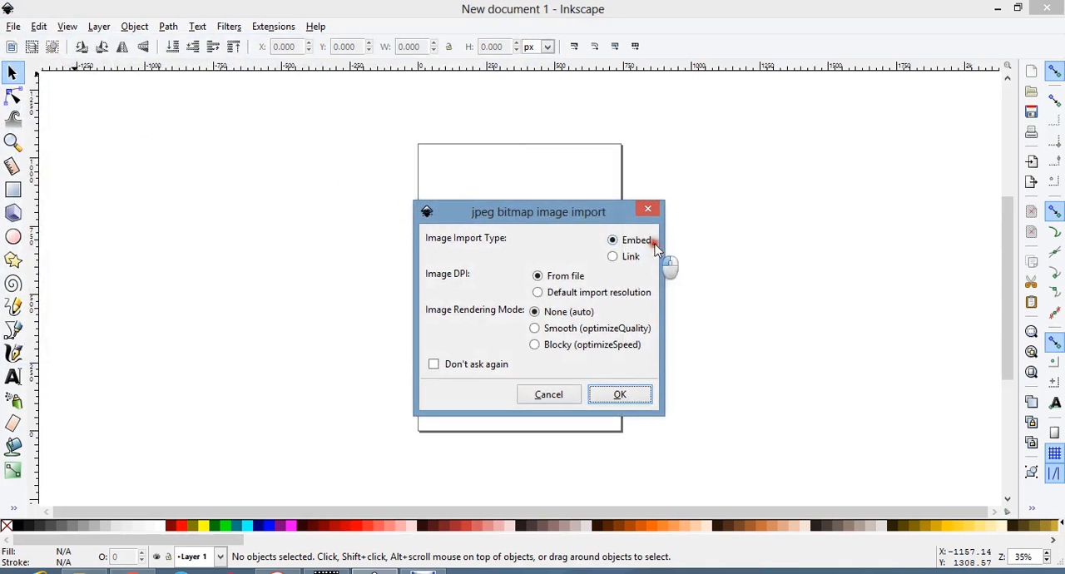
left_click(615, 395)
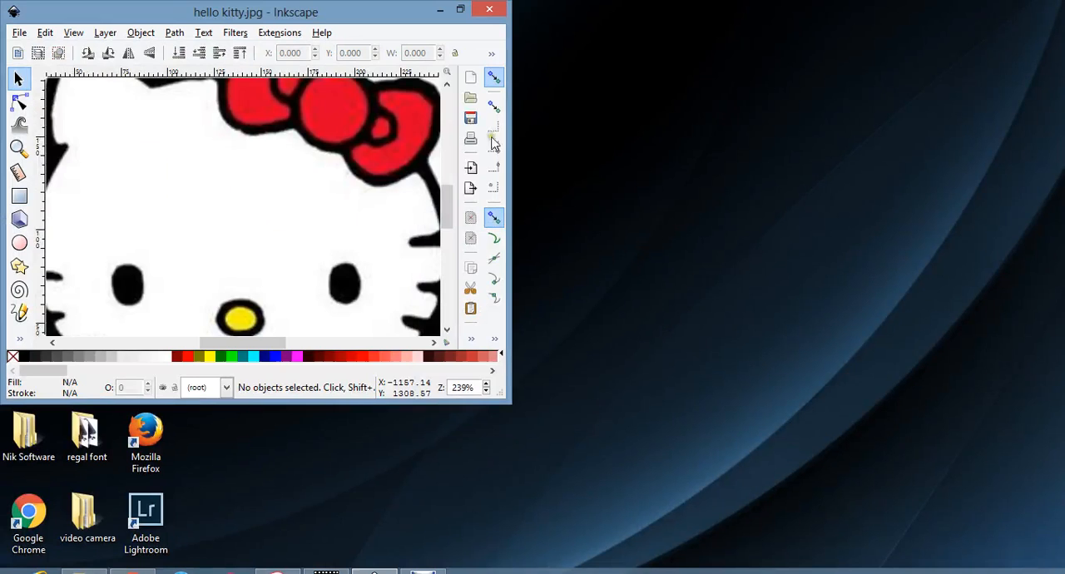
left_click(460, 10)
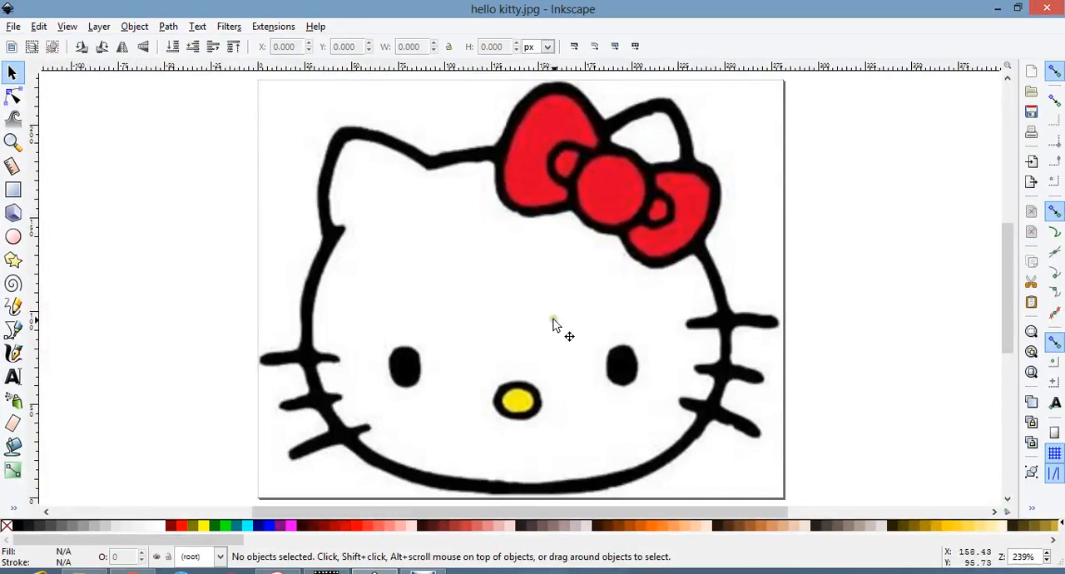
Scale the Hello Kitty image down to about 187 × 149 px and move it to the middle of the page.
left_click(599, 207)
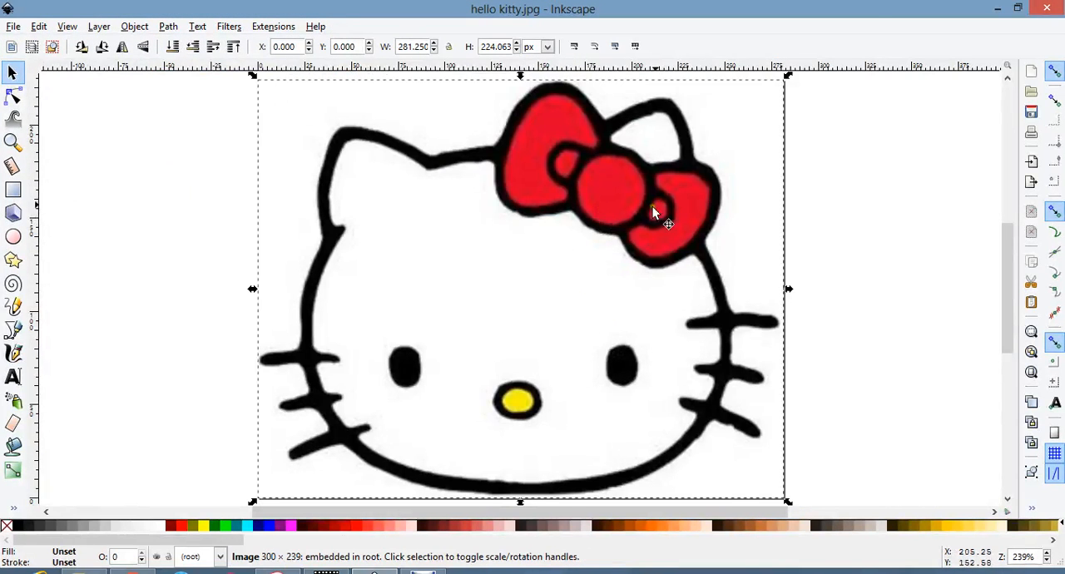
left_click_drag(787, 77, 587, 242)
left_click(663, 165)
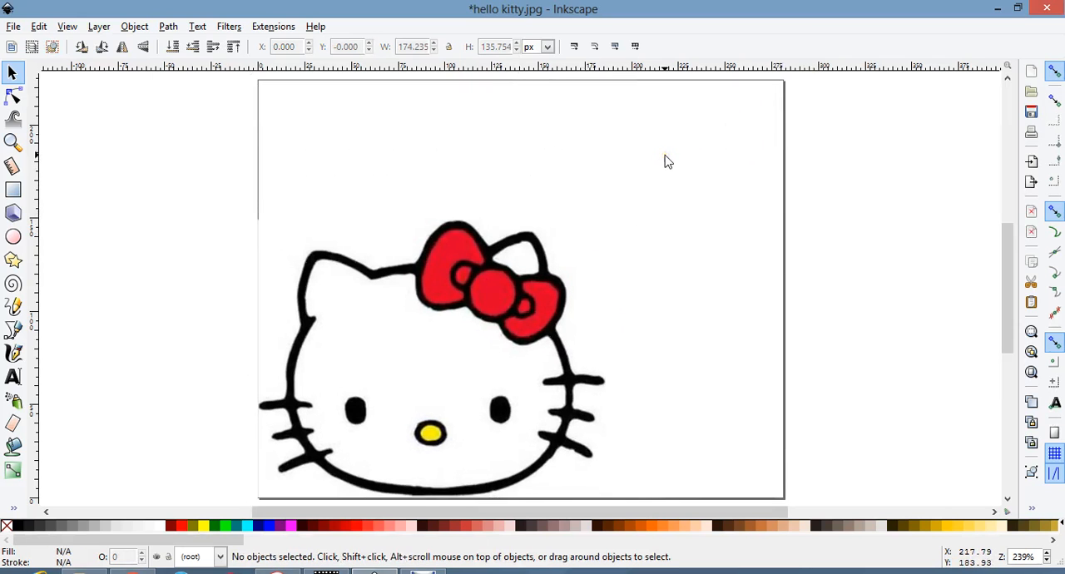
left_click_drag(481, 290, 551, 204)
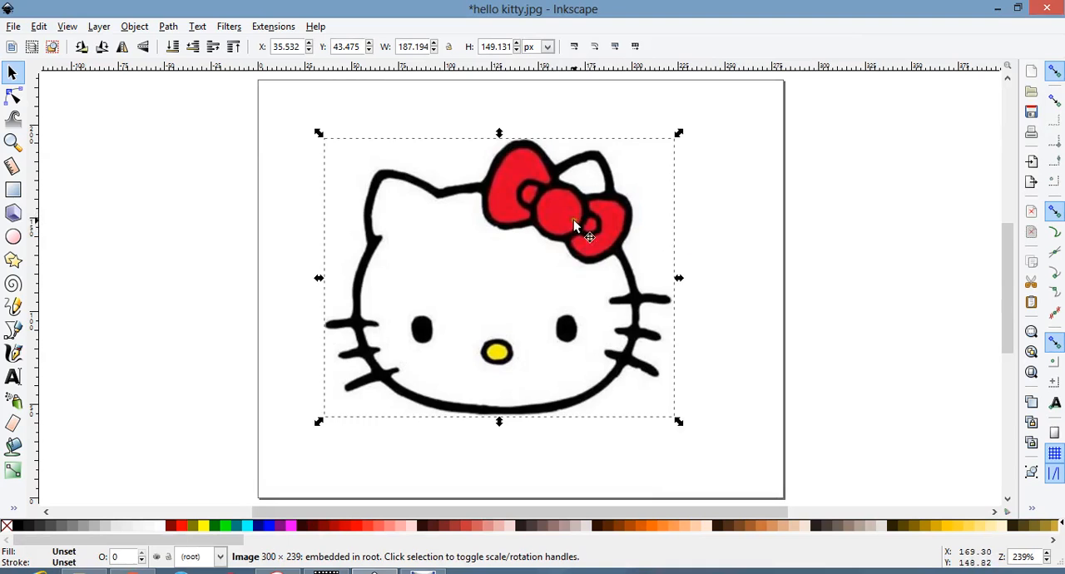
Open Trace Bitmap for the image and choose a Colors scan with Smooth off and Remove background on.
right_click(557, 221)
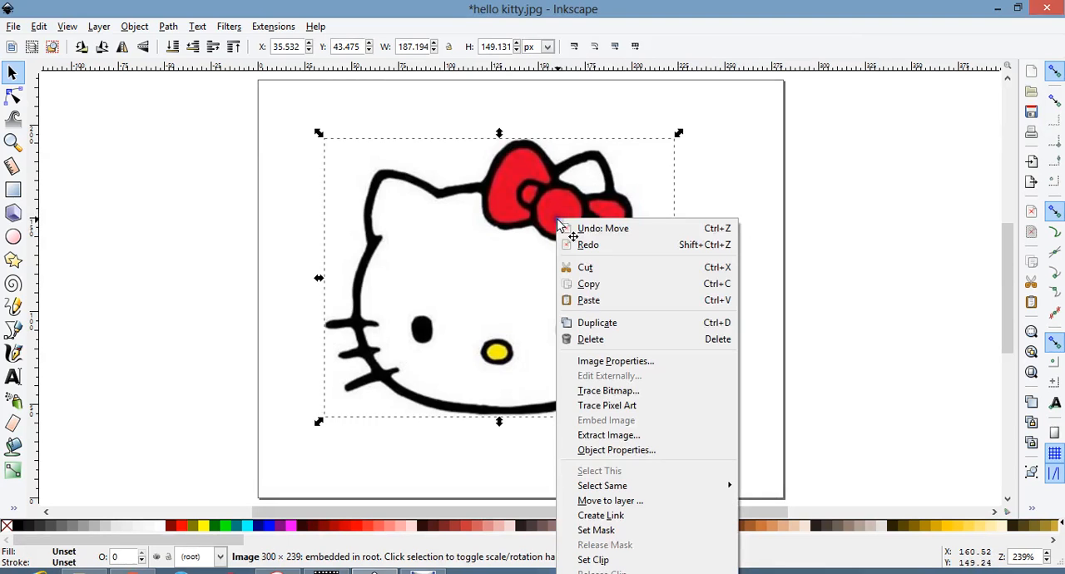
left_click(614, 392)
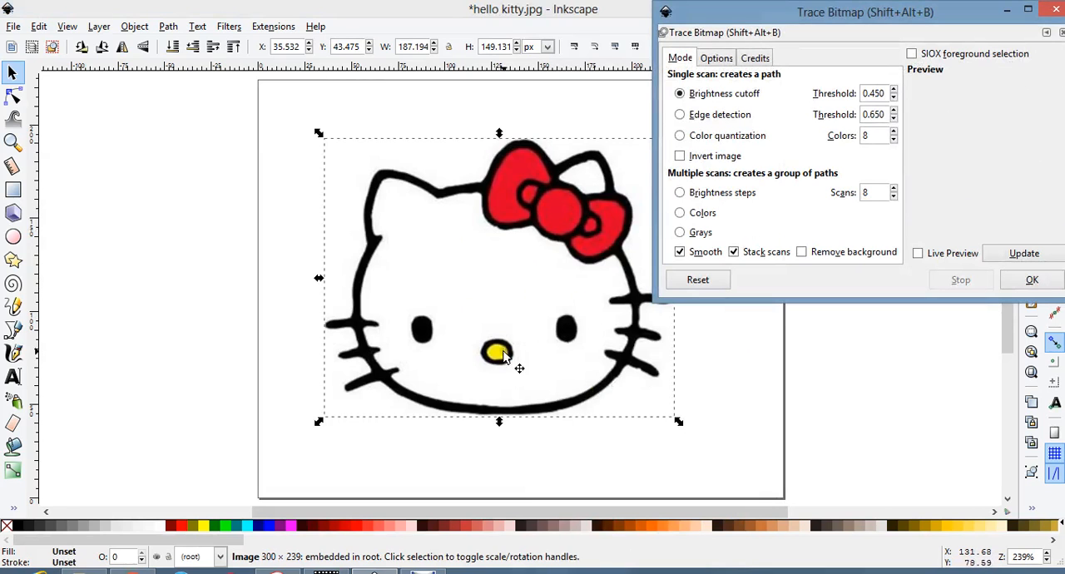
left_click(697, 218)
left_click(689, 257)
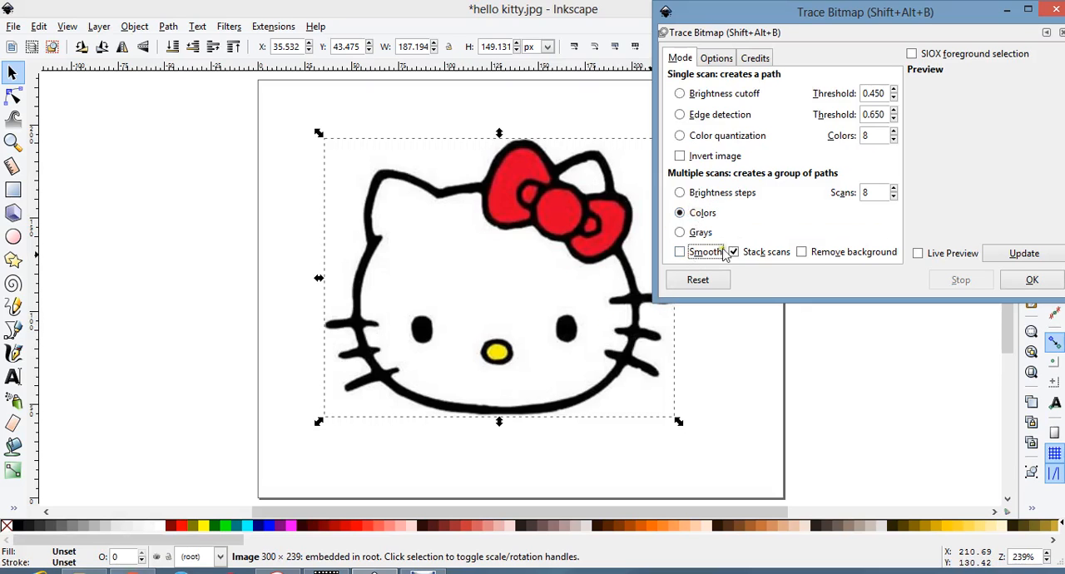
left_click(829, 257)
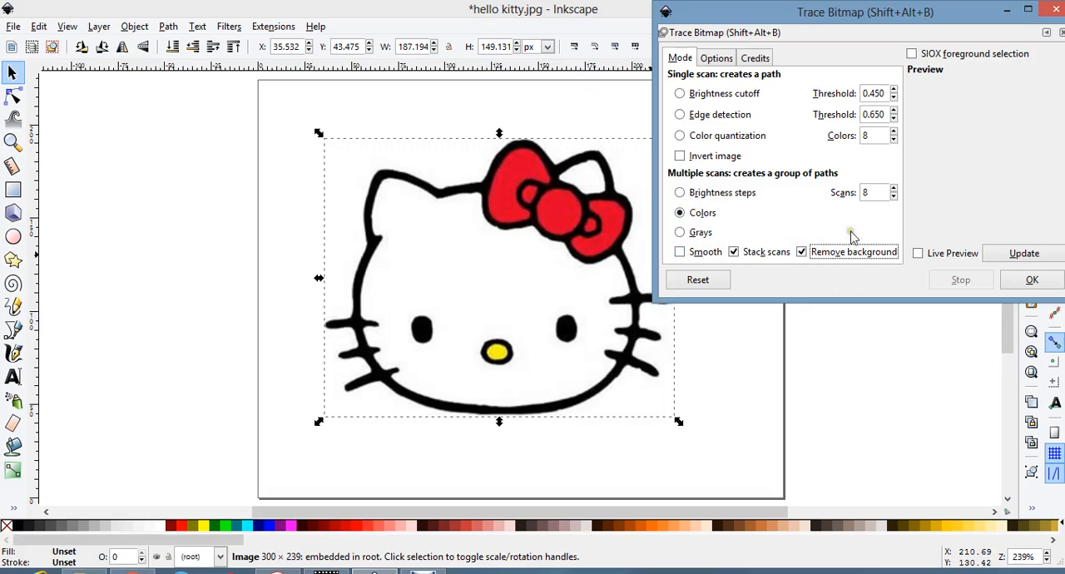
Preview the trace with 4, 5 and 6 scans, run it with 6 scans, and close the trace dialog.
left_click(893, 197)
left_click(892, 197)
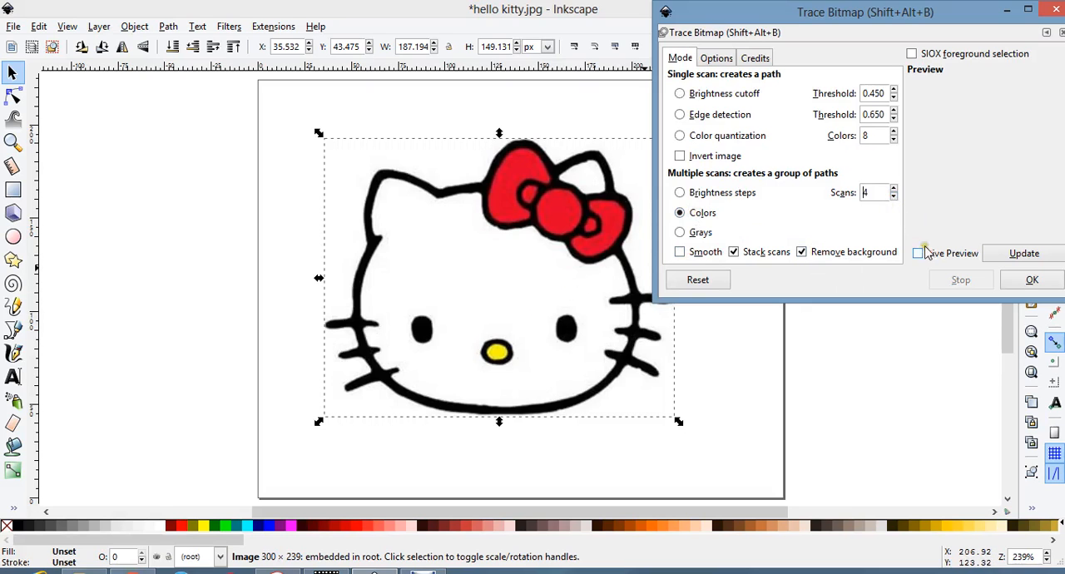
left_click(996, 253)
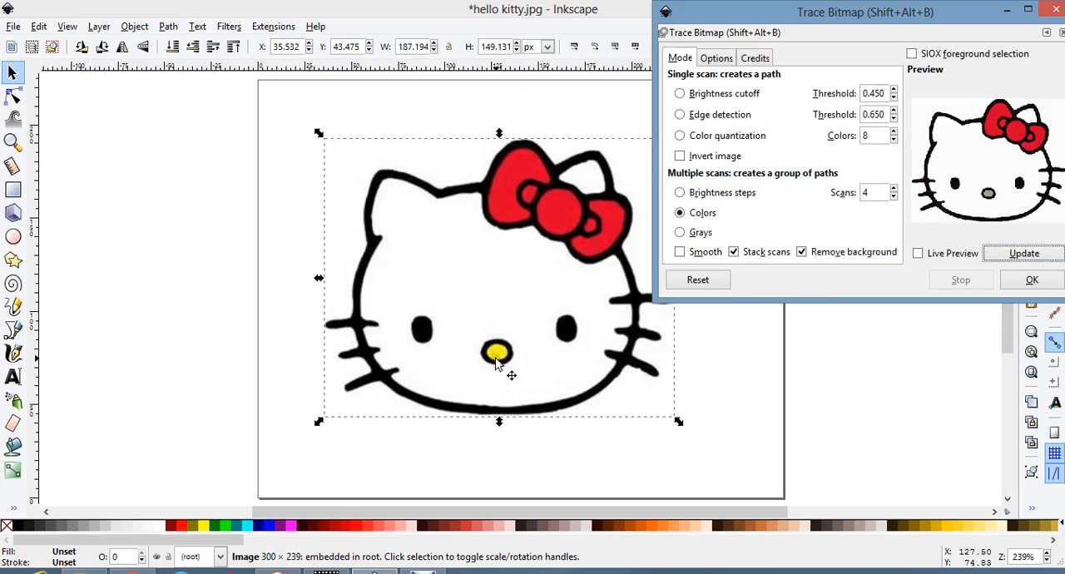
left_click(894, 189)
left_click(1013, 257)
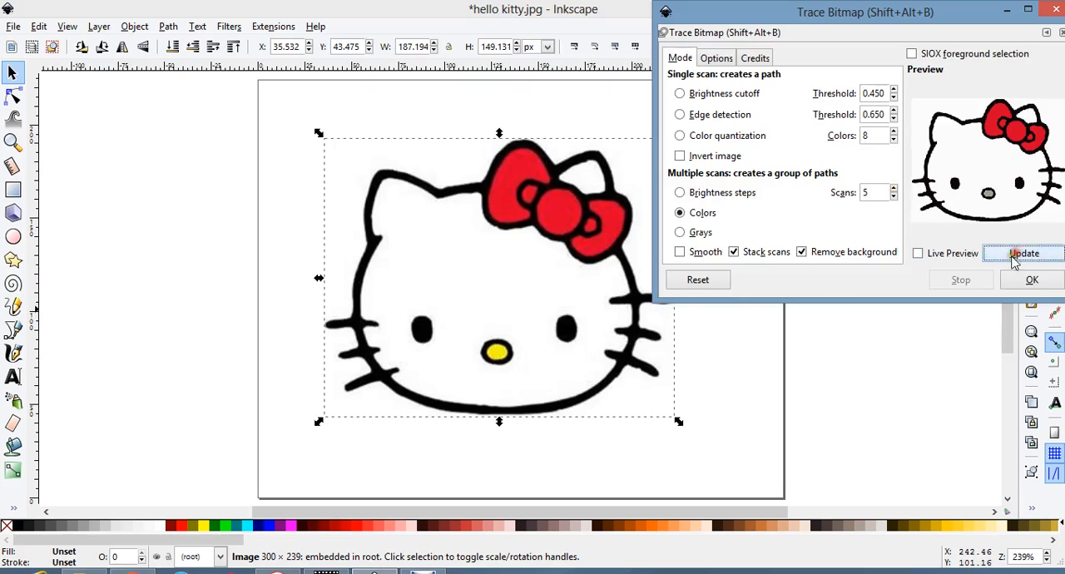
left_click(894, 189)
left_click(1028, 258)
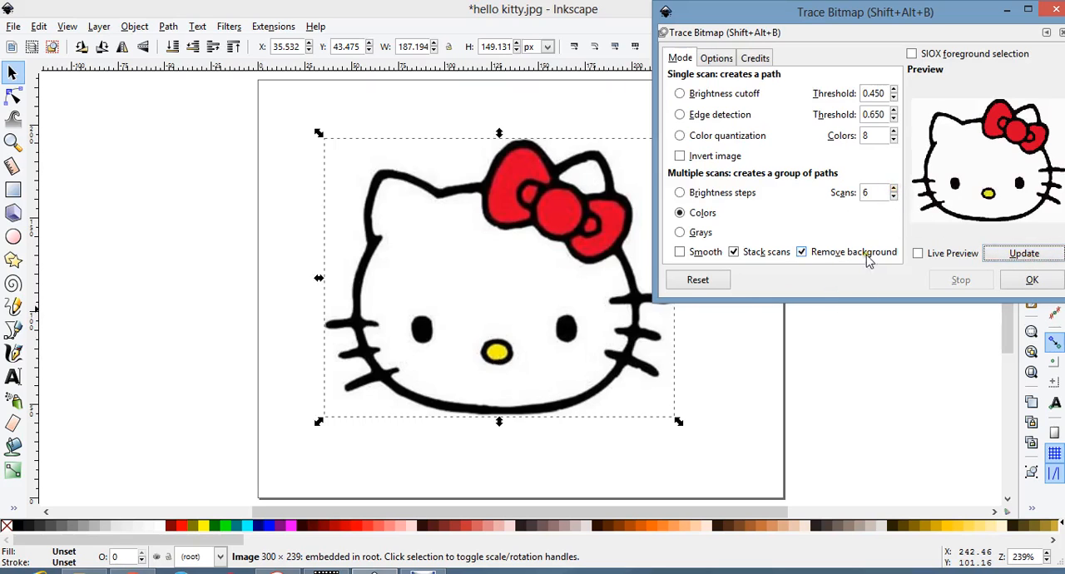
left_click(1030, 281)
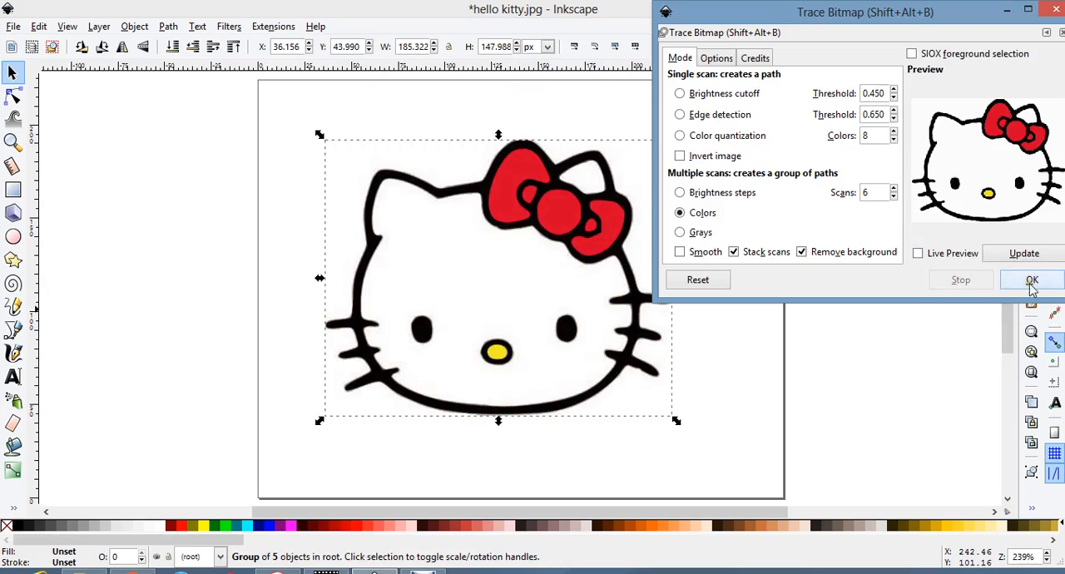
left_click(1050, 14)
Move the traced copy off the original image and delete the original bitmap.
mouse_move(550, 213)
left_mouse_down()
mouse_move(625, 228)
mouse_move(918, 209)
left_mouse_up()
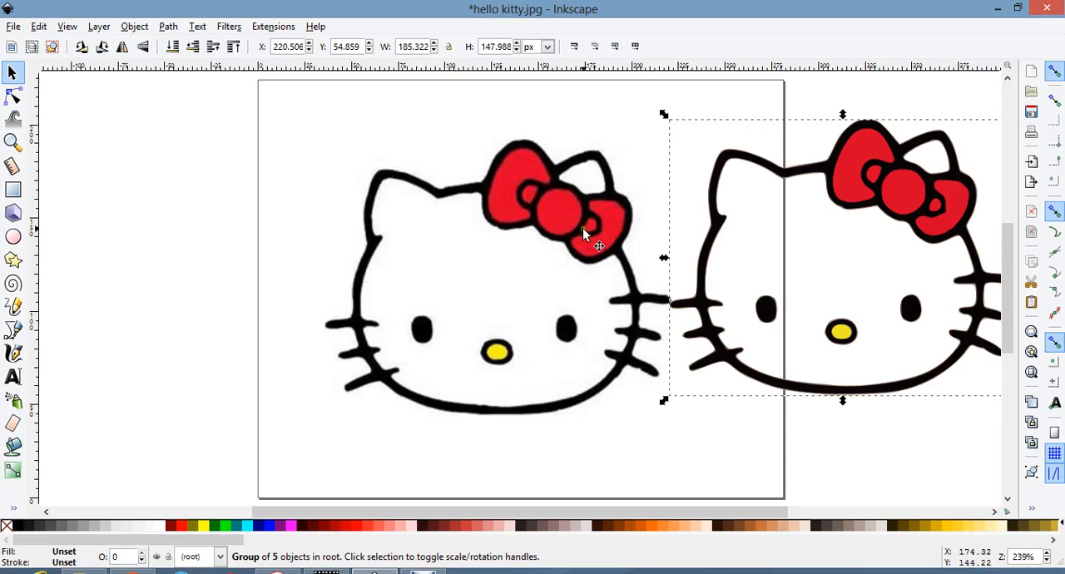
left_click_drag(582, 229, 331, 222)
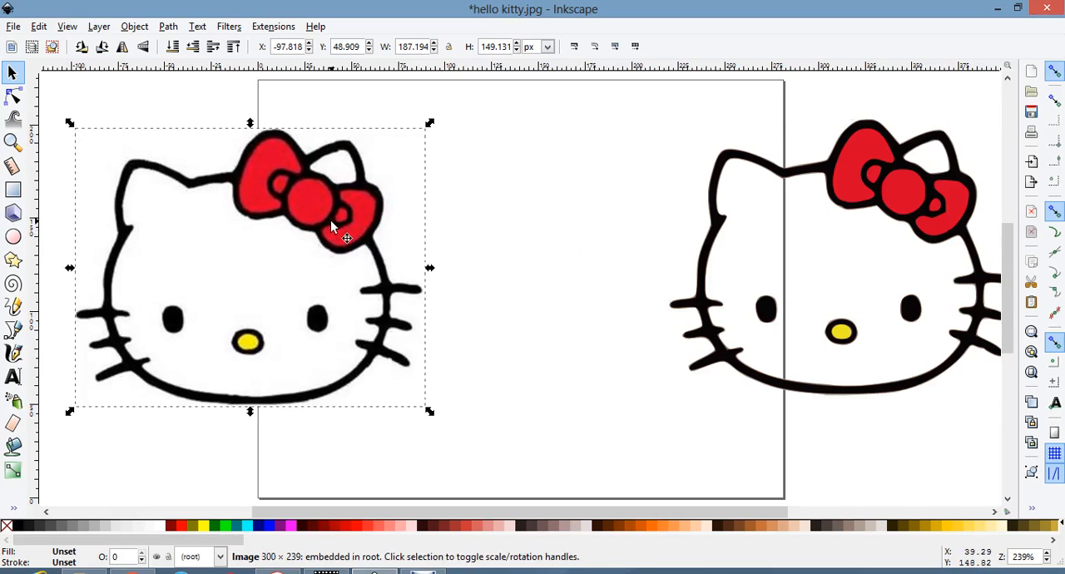
key("Delete")
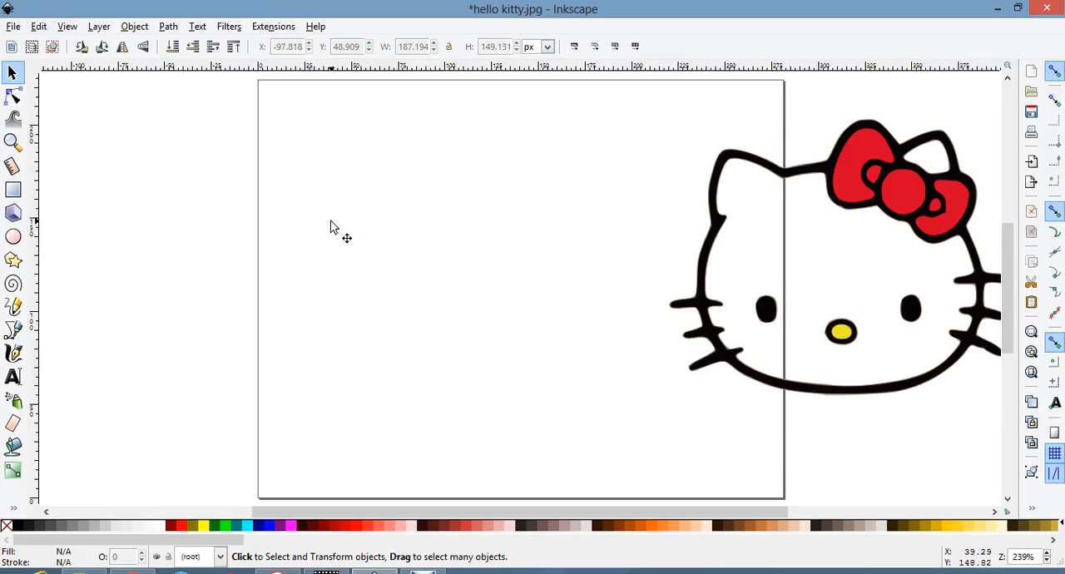
Move the traced group back to the middle of the page and ungroup it into its separate paths.
left_click_drag(897, 202, 553, 193)
left_click(729, 197)
left_click(588, 191)
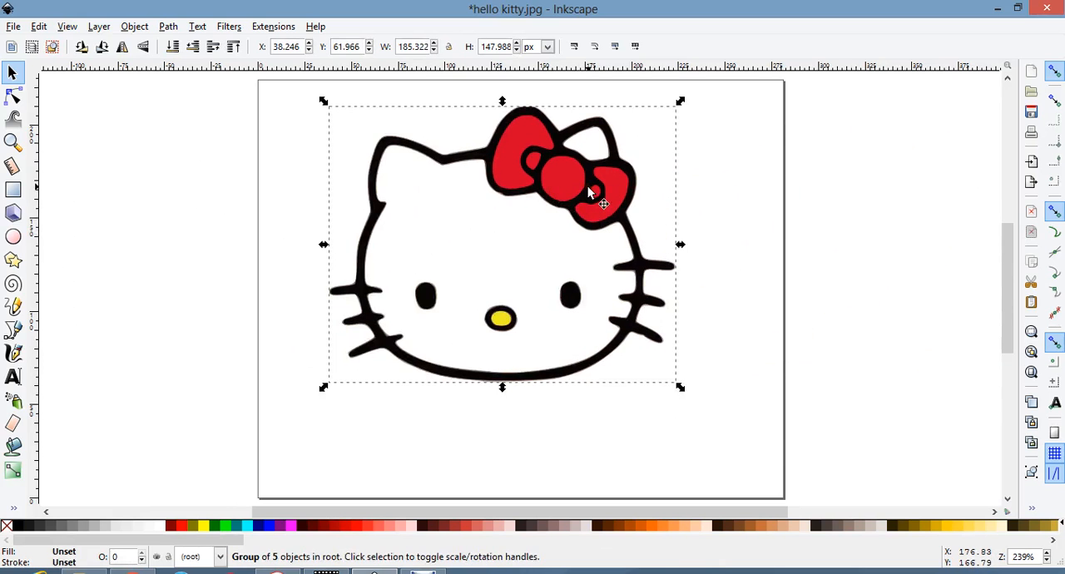
right_click(587, 188)
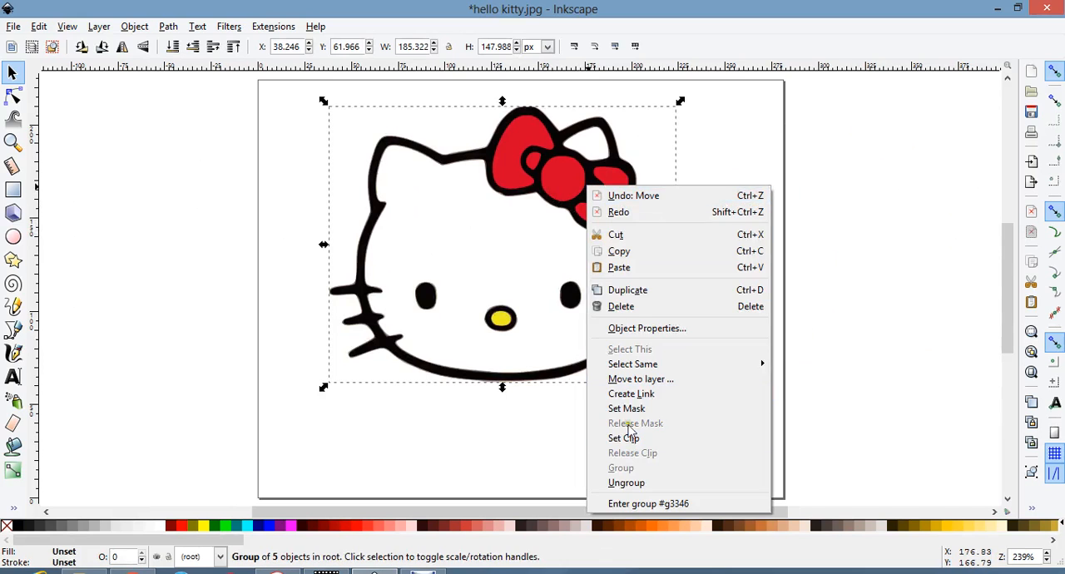
left_click(626, 483)
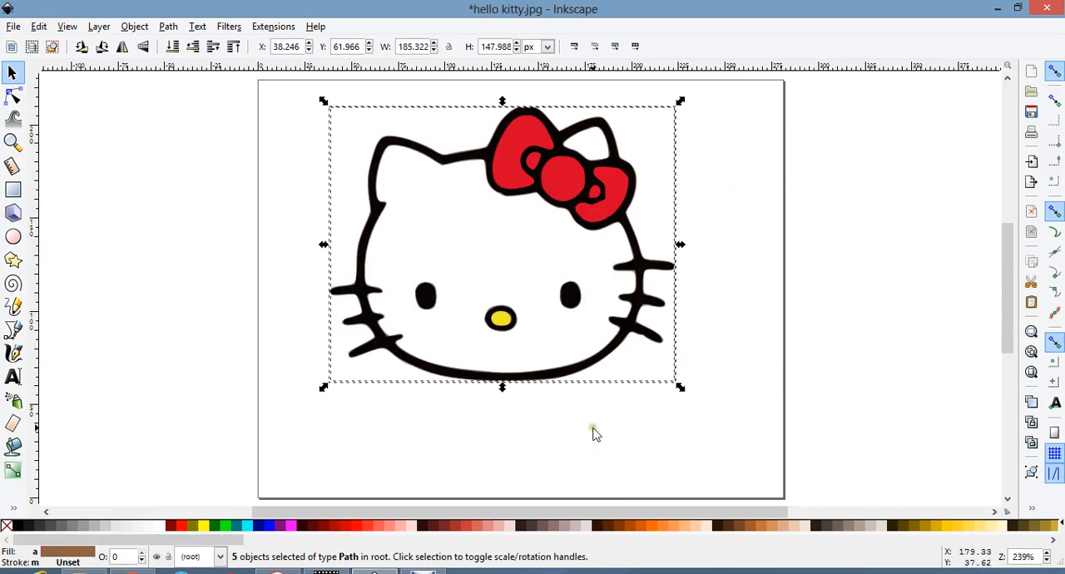
Pull the stacked traced colour layers apart, placing the black outline path to the right of the others.
left_click(539, 422)
left_click_drag(542, 179, 722, 212)
left_click_drag(497, 161, 376, 207)
left_click_drag(578, 141, 648, 108)
left_click_drag(629, 143, 536, 172)
left_click_drag(463, 202, 565, 161)
left_click_drag(795, 216, 915, 200)
left_click_drag(851, 209, 871, 205)
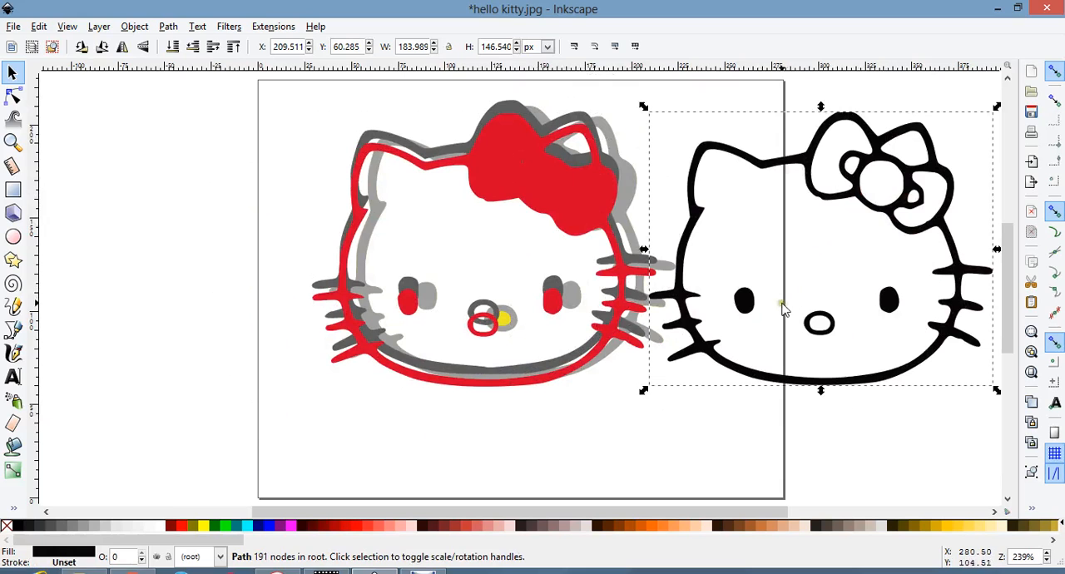
left_click_drag(873, 193, 902, 177)
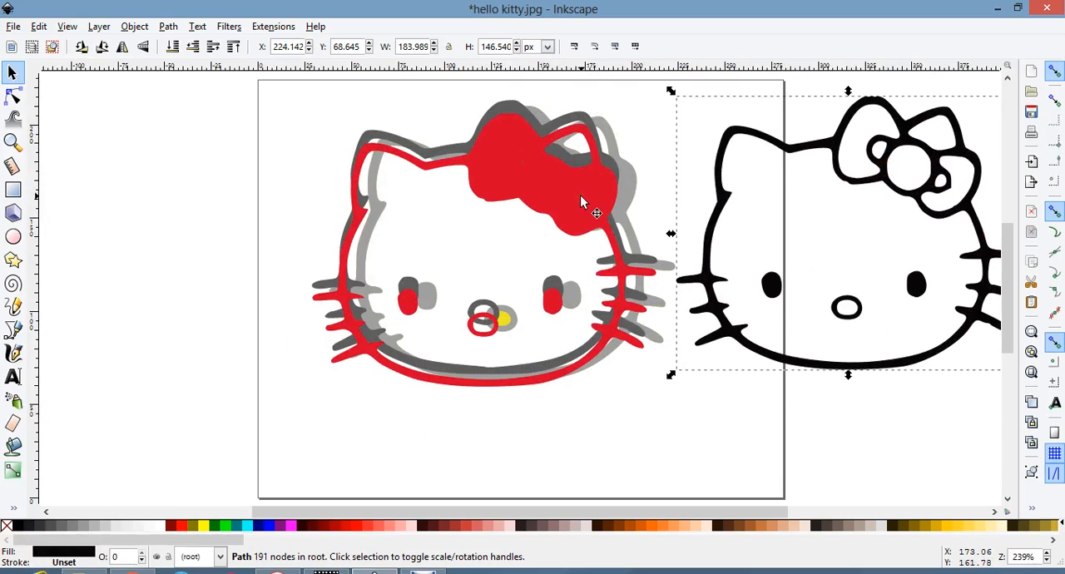
Delete the red layer and the other three coloured and grey layers, and move the black outline back onto the page.
left_click(580, 199)
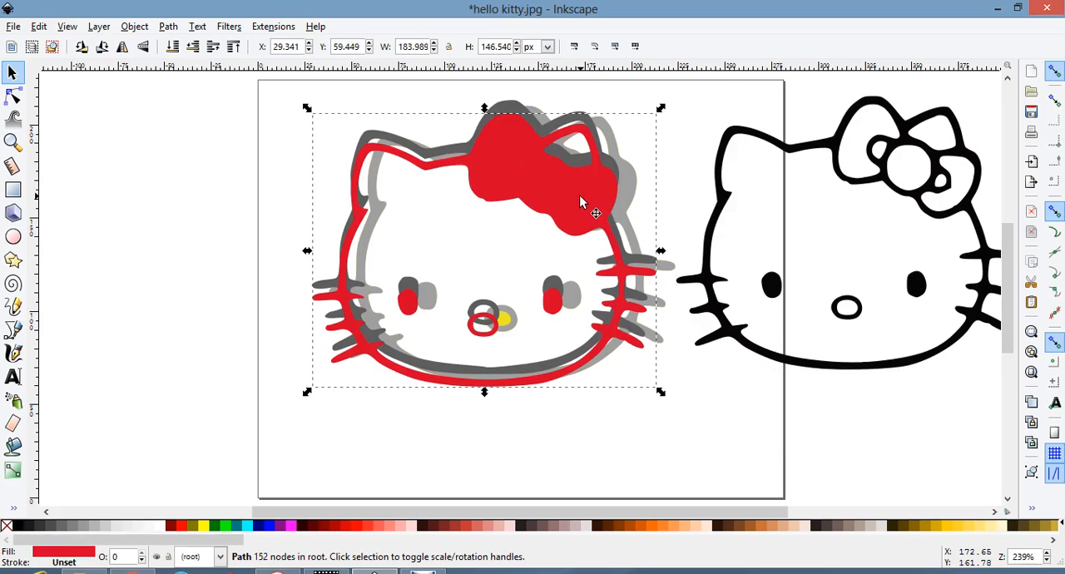
key("Delete")
left_click(580, 197)
key("Delete")
left_click(580, 197)
key("Delete")
left_click(580, 198)
key("Delete")
left_click_drag(877, 171, 541, 191)
left_click(751, 207)
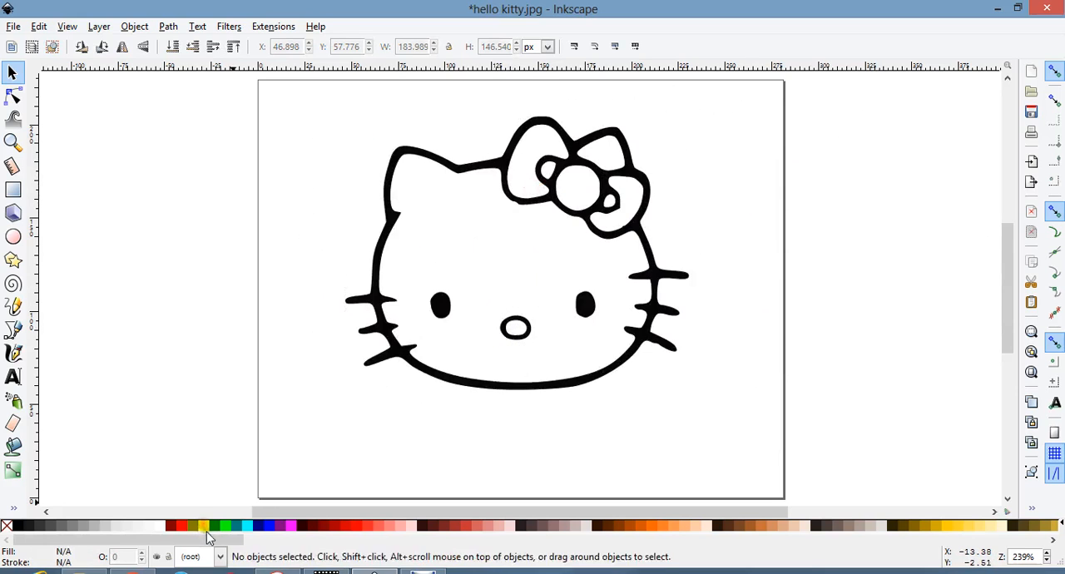
Fill the nose with yellow using the Paint Bucket, try maroon on it, and undo the maroon recolour.
left_click(12, 450)
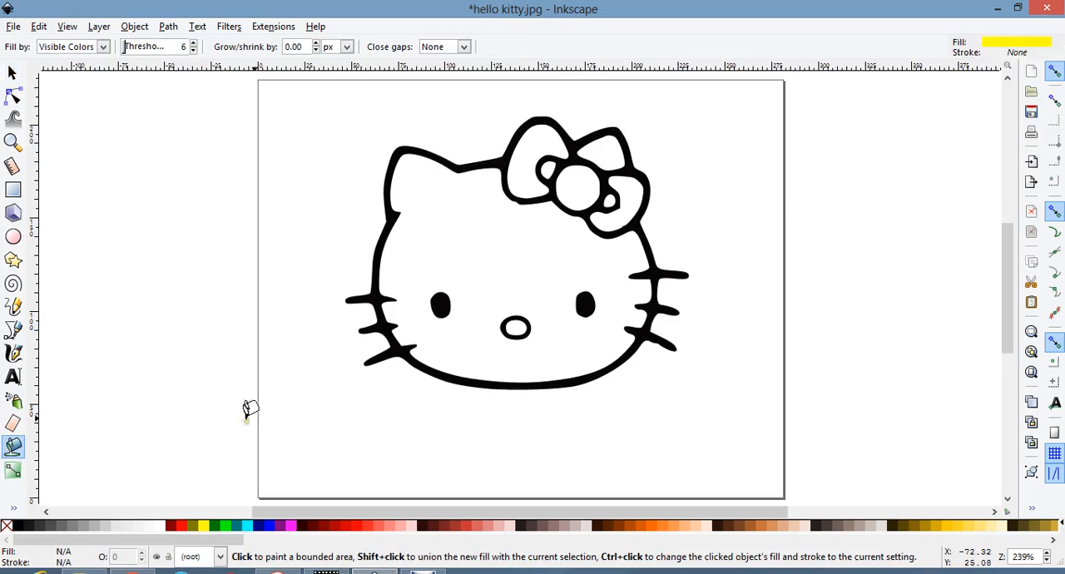
left_click(514, 328)
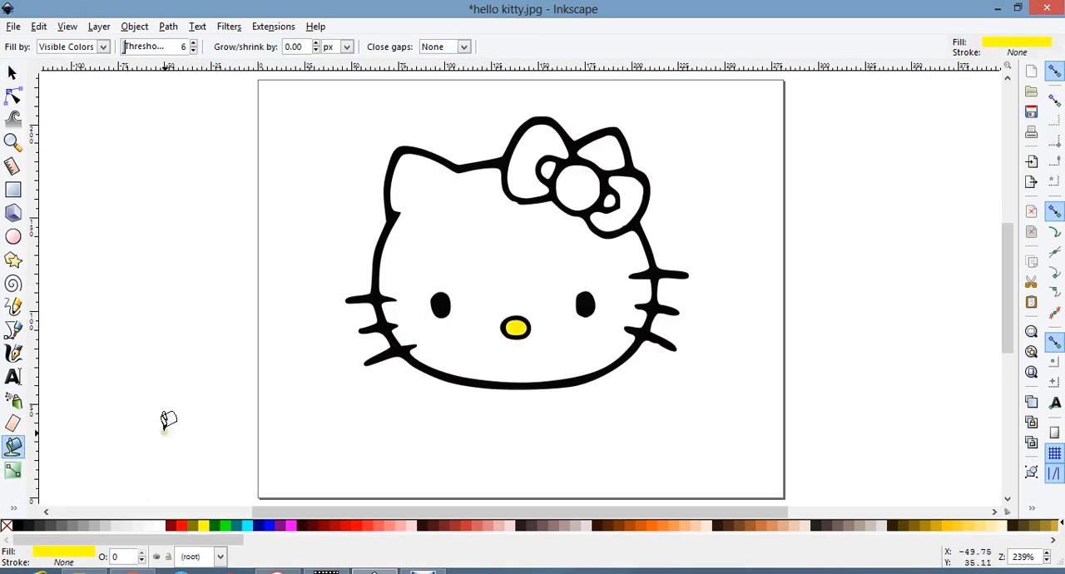
left_click(170, 526)
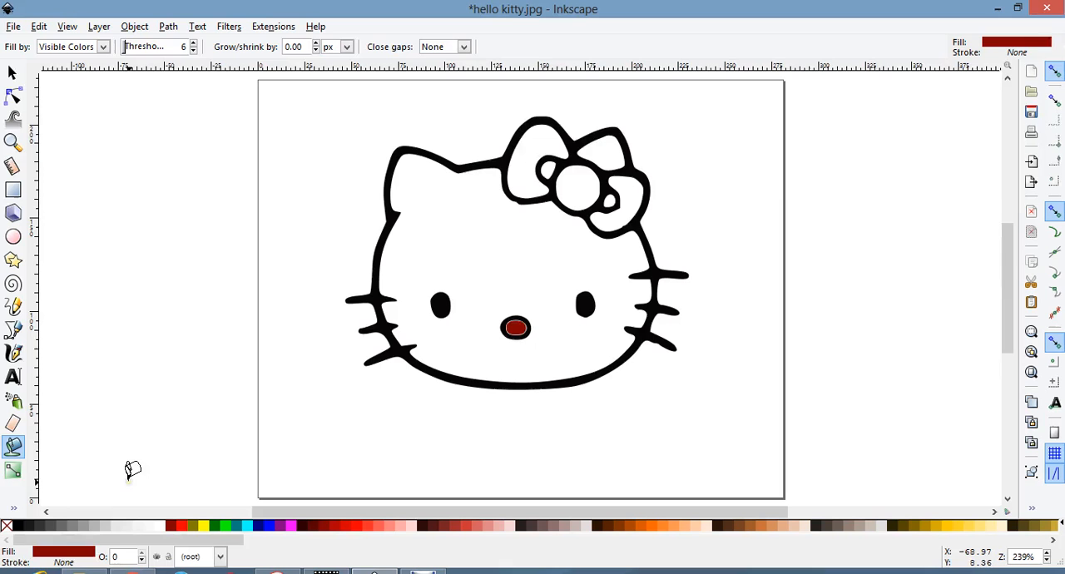
key("ctrl+z")
left_click(12, 73)
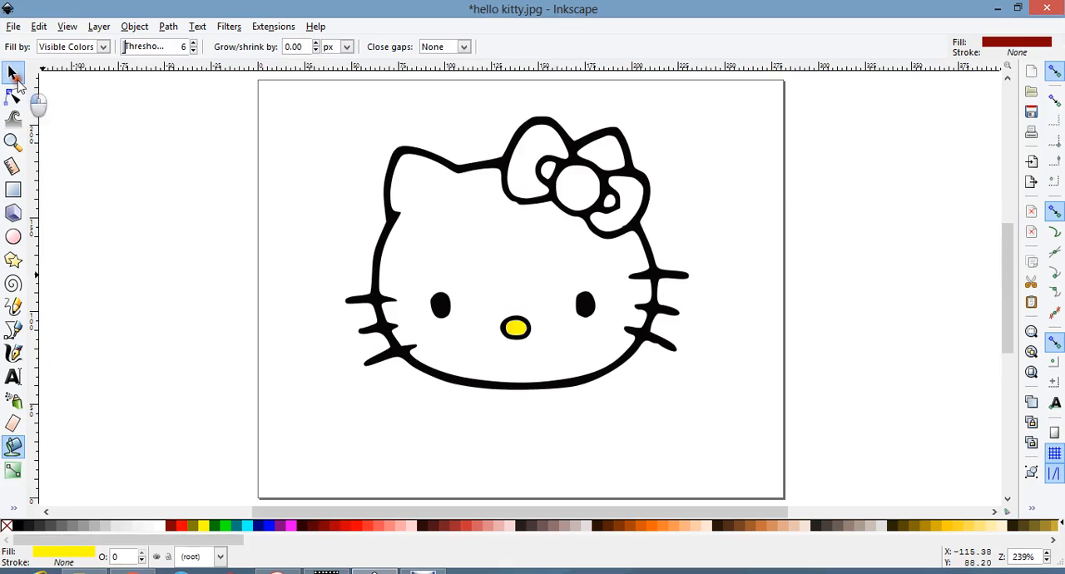
left_click(220, 279)
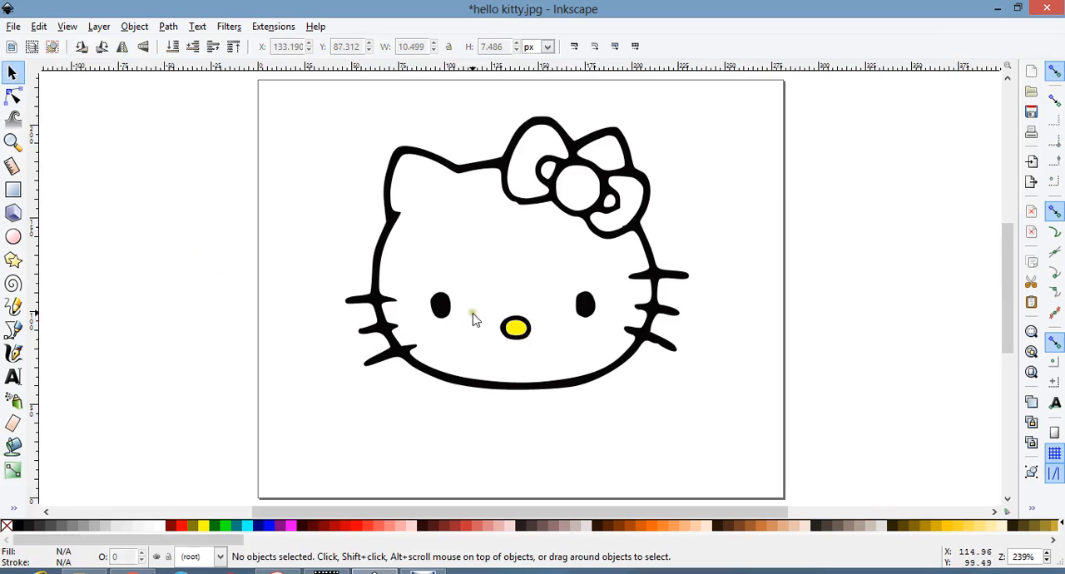
Draw a navy rectangle about 237 × 178 px over the whole face and lower it to the bottom.
left_click(14, 191)
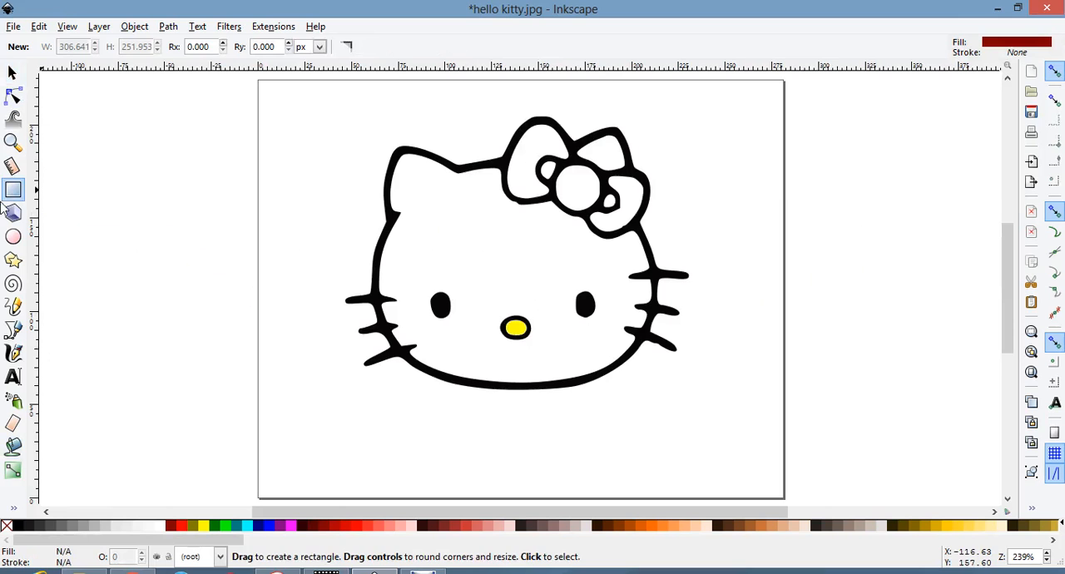
left_click(257, 526)
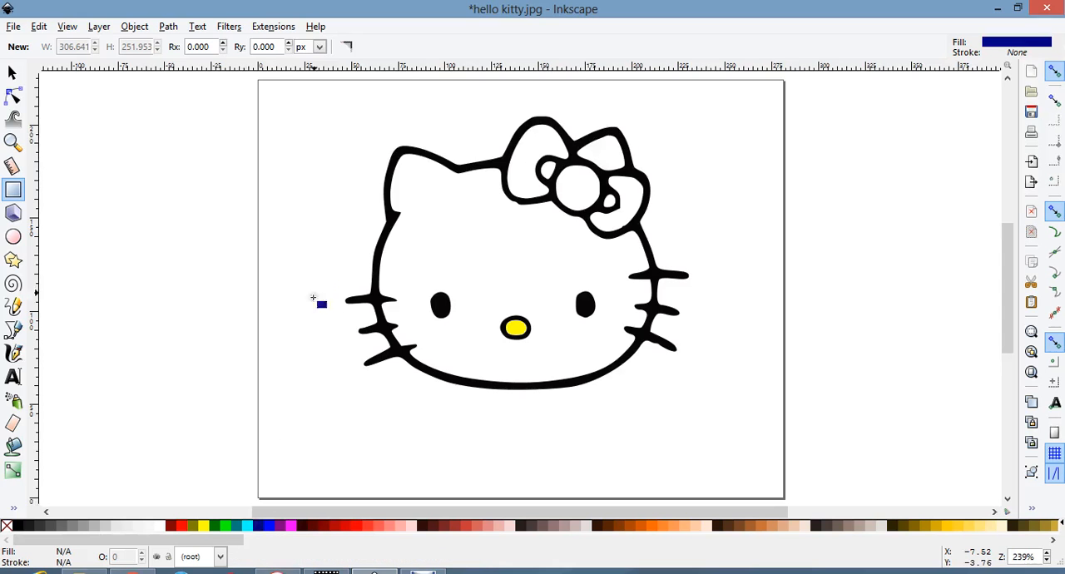
mouse_move(317, 107)
left_mouse_down()
mouse_move(337, 218)
mouse_move(478, 426)
mouse_move(753, 430)
mouse_move(759, 439)
left_mouse_up()
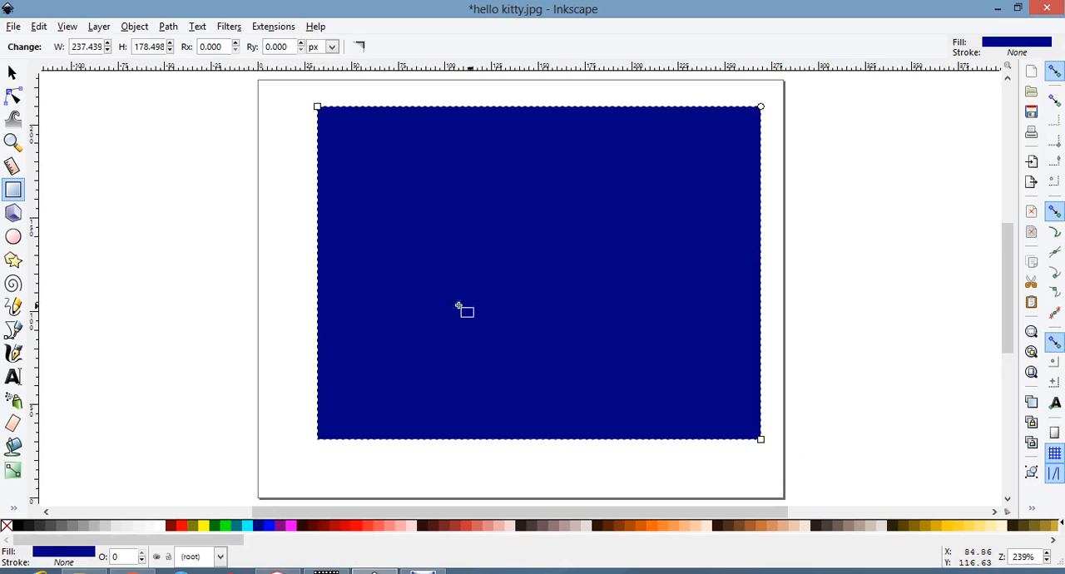
left_click(134, 27)
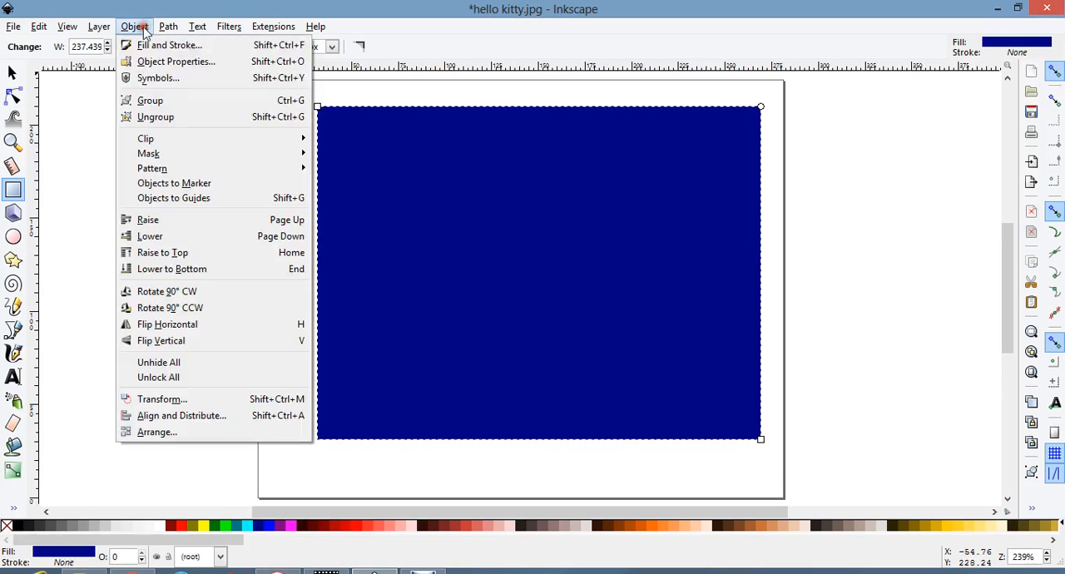
left_click(169, 270)
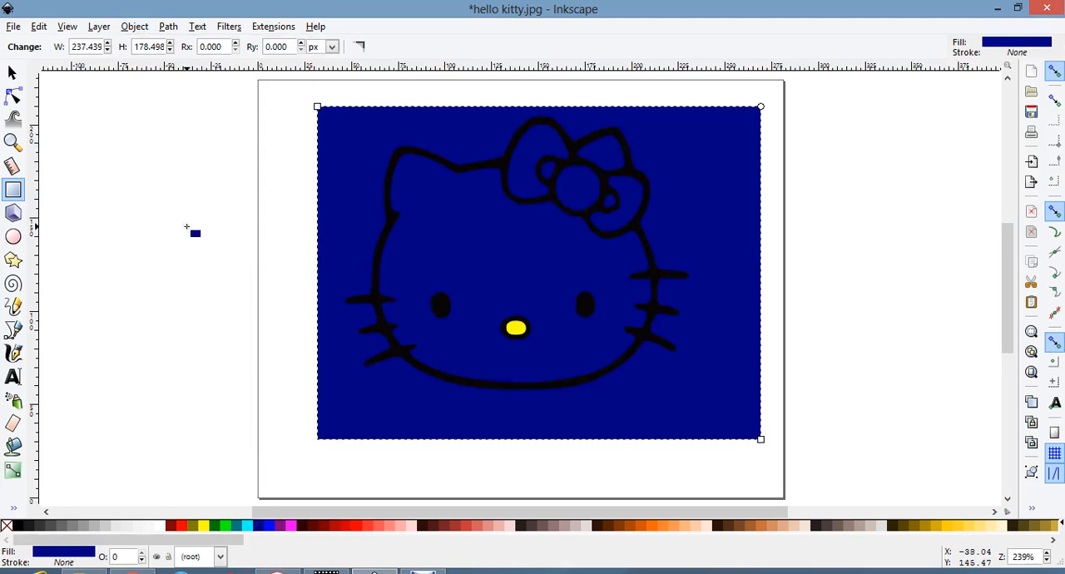
Fill the face and the enclosed ear area beside the bow with white using the Paint Bucket.
left_click(13, 74)
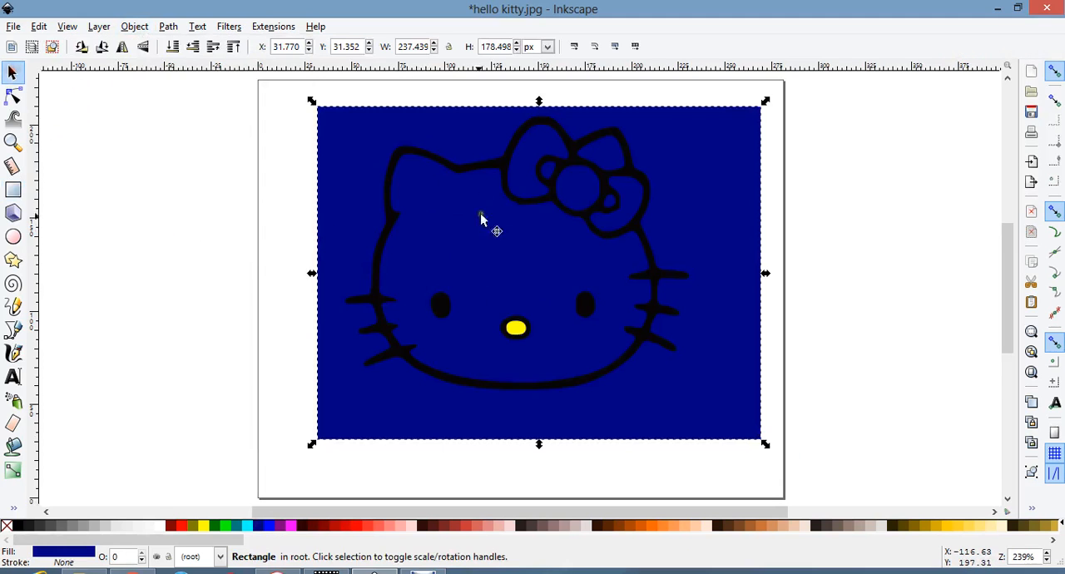
left_click(185, 165)
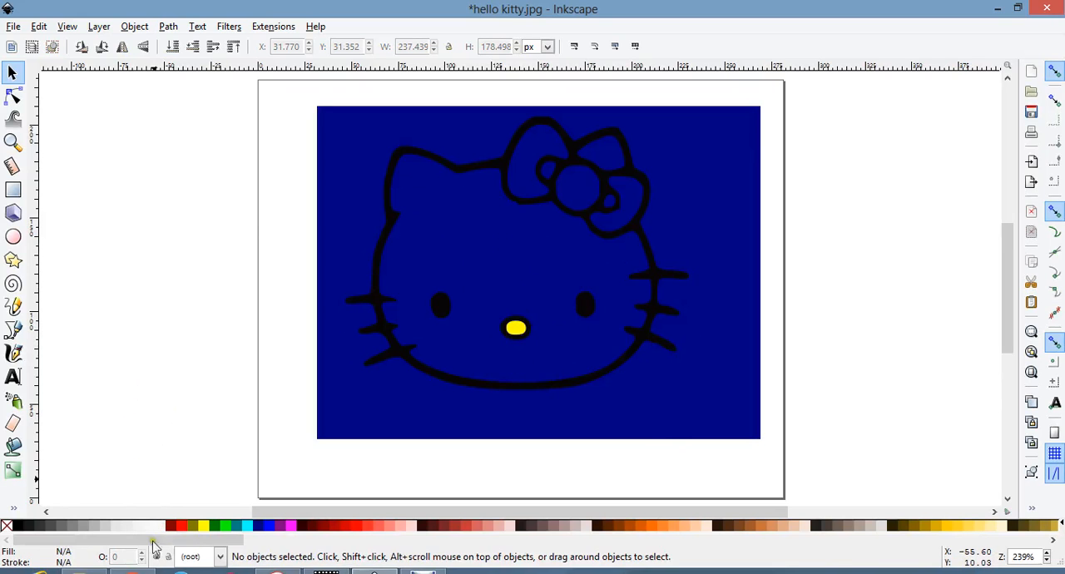
left_click(12, 446)
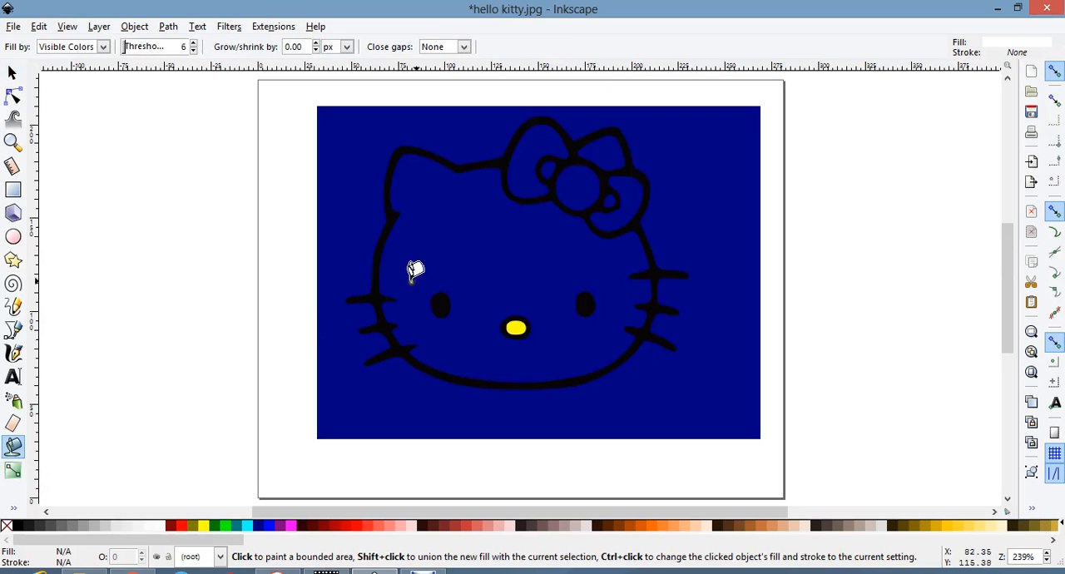
left_click(458, 246)
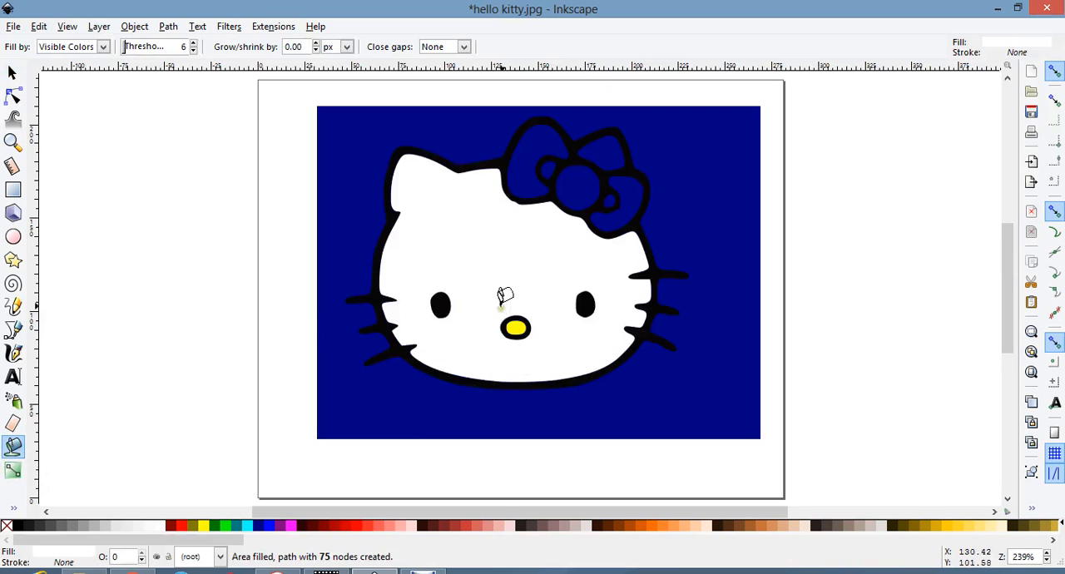
left_click(614, 143)
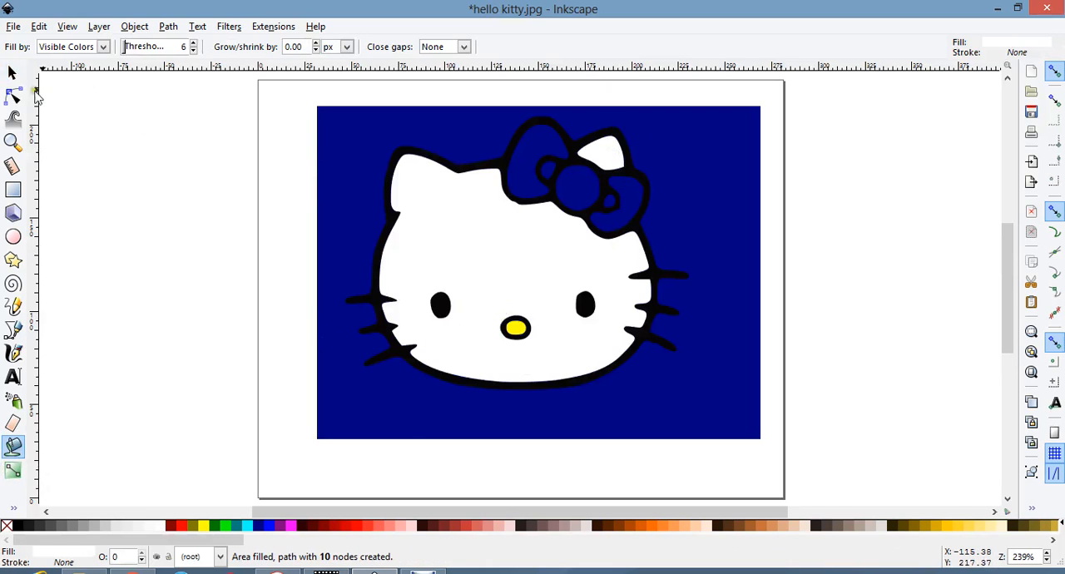
Select the white ear fill together with the white face fill and unite them into one path with Union.
left_click(11, 74)
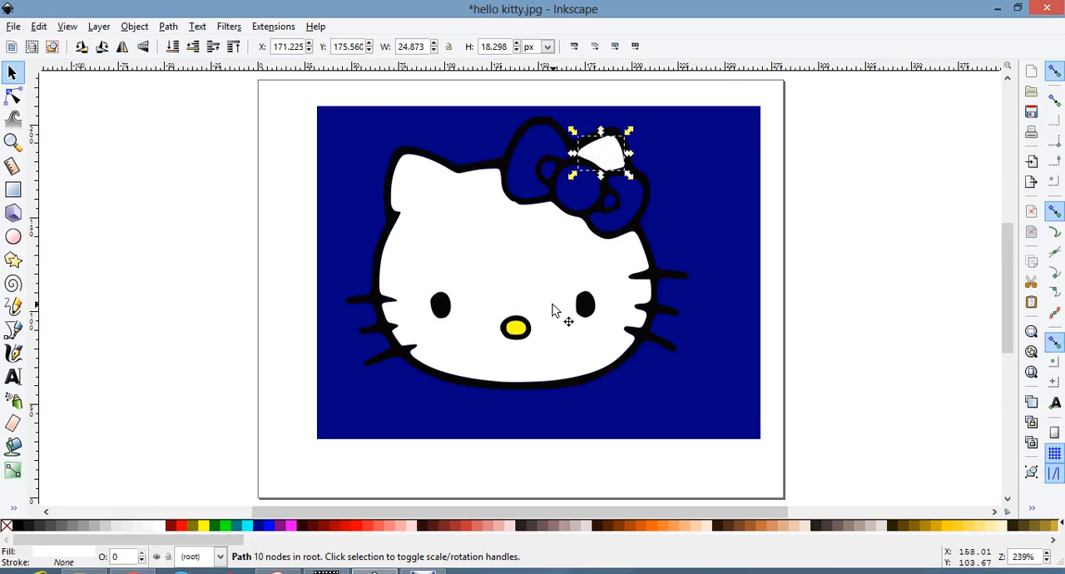
left_click(462, 224, "shift")
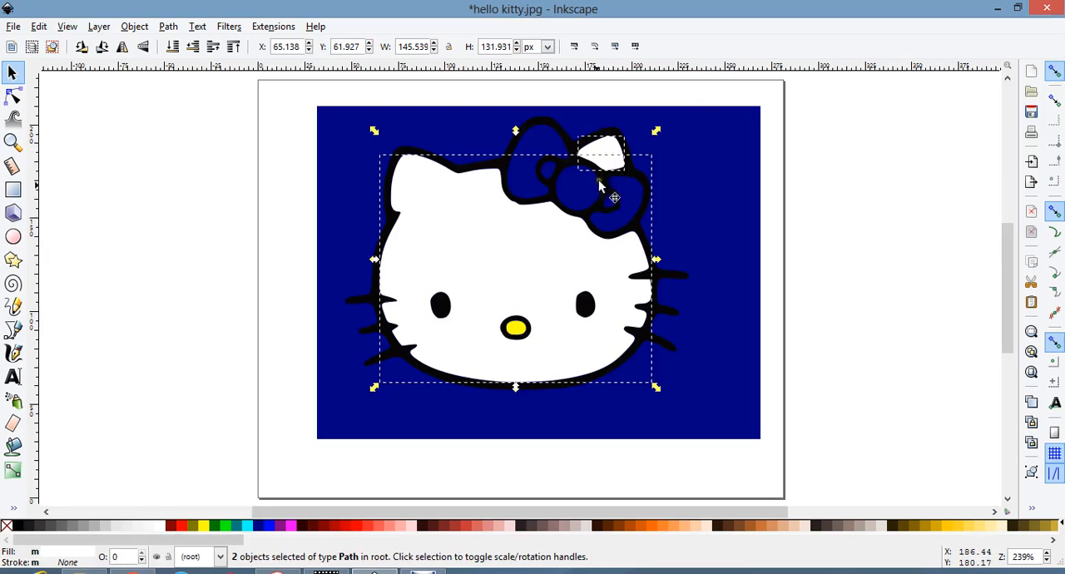
left_click(174, 28)
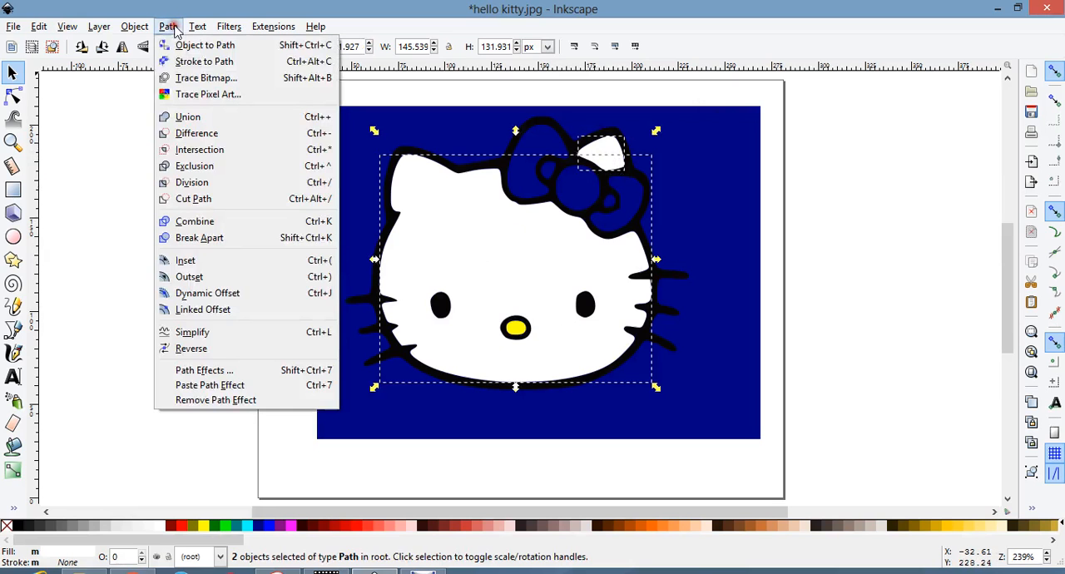
left_click(187, 115)
left_click(200, 133)
Test-move the united white shape away from the outline, undo the move, and clear the selection.
left_click_drag(452, 214, 543, 221)
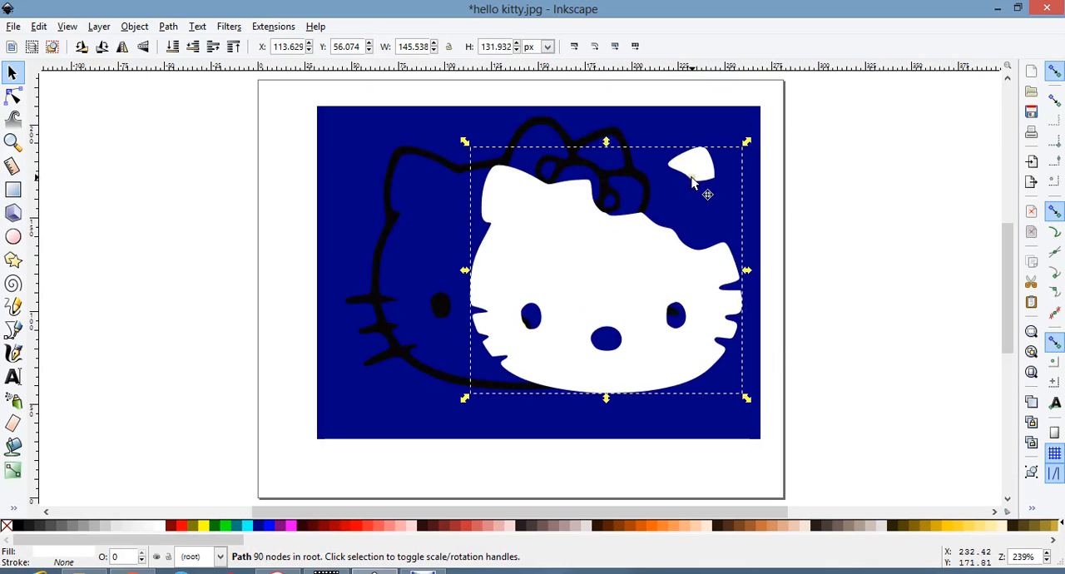
key("ctrl+z")
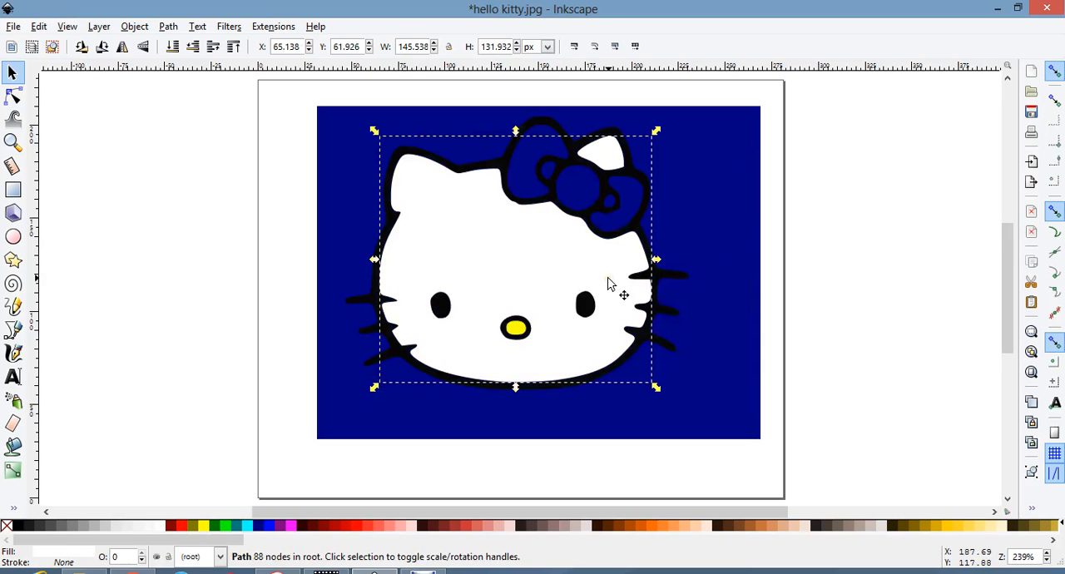
left_click(248, 291)
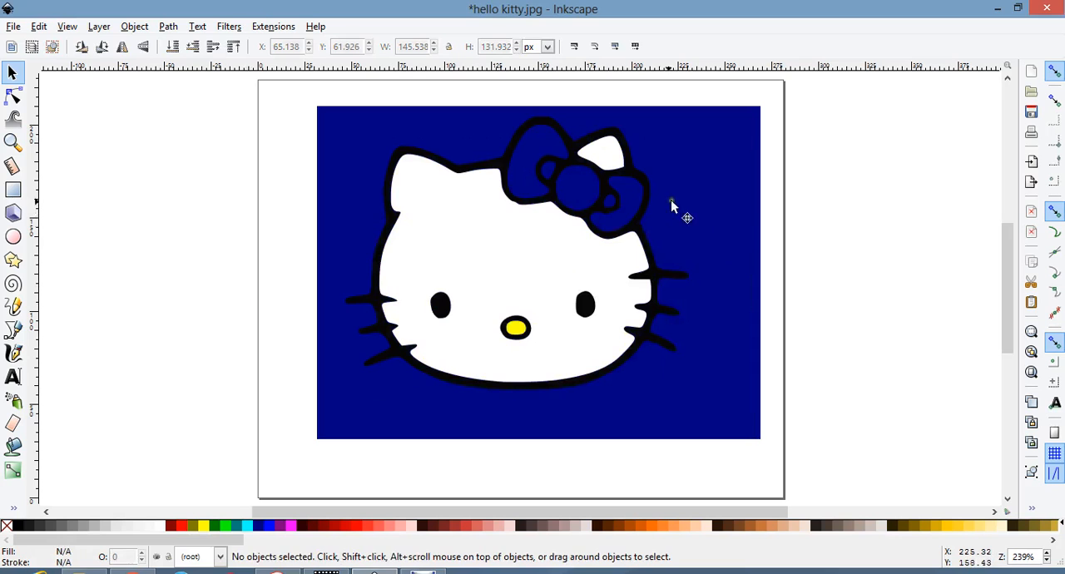
Recolour the united face and ear fill from the palette with medium grey.
left_click(553, 275)
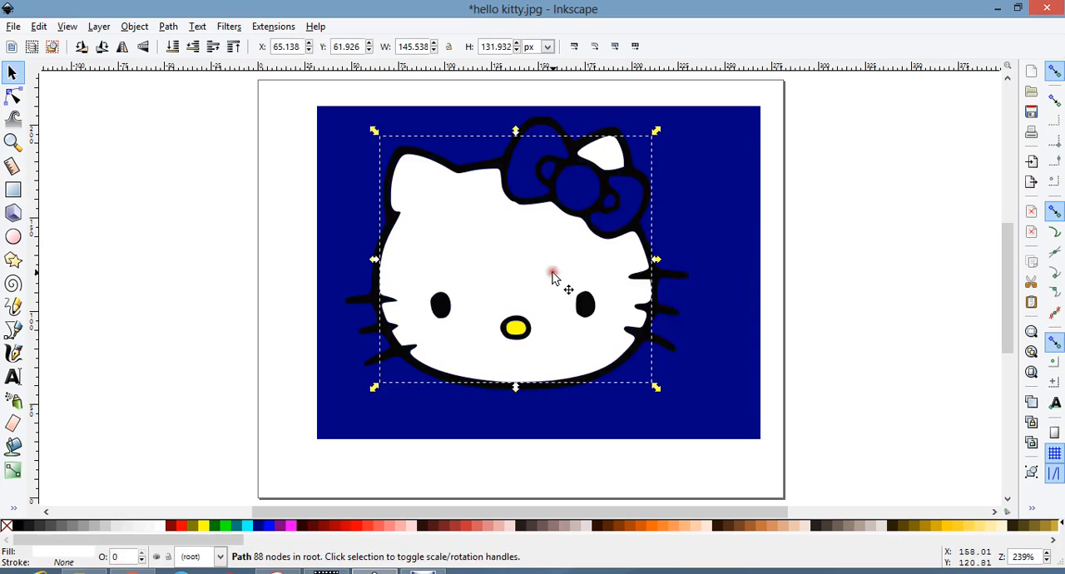
left_click(84, 528)
left_click(152, 347)
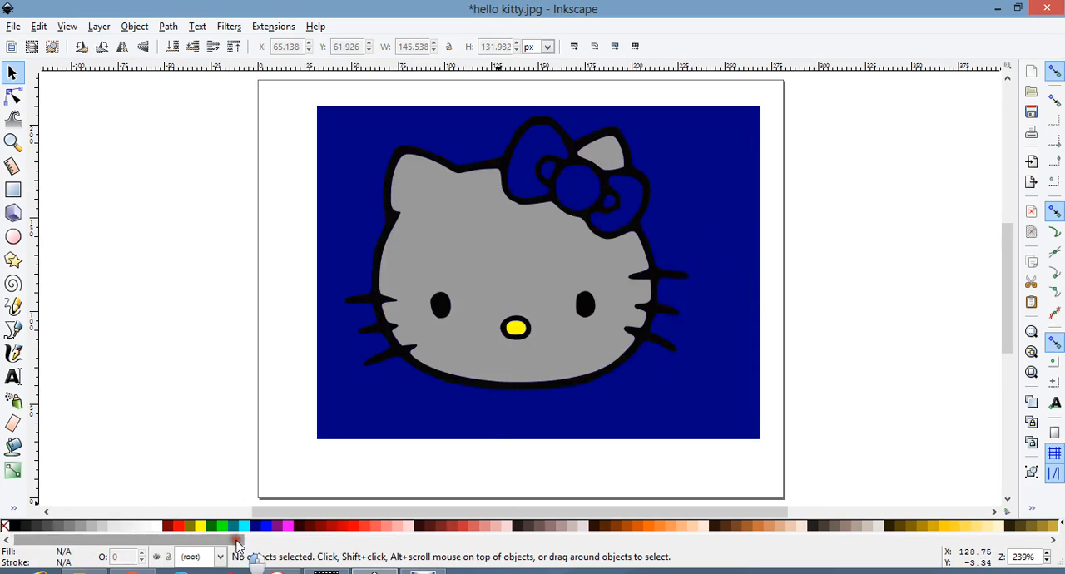
Fill all five enclosed parts of the bow with bright pink from the palette's far end using the Paint Bucket.
mouse_move(355, 513)
left_mouse_down()
mouse_move(335, 518)
mouse_move(347, 510)
left_mouse_up()
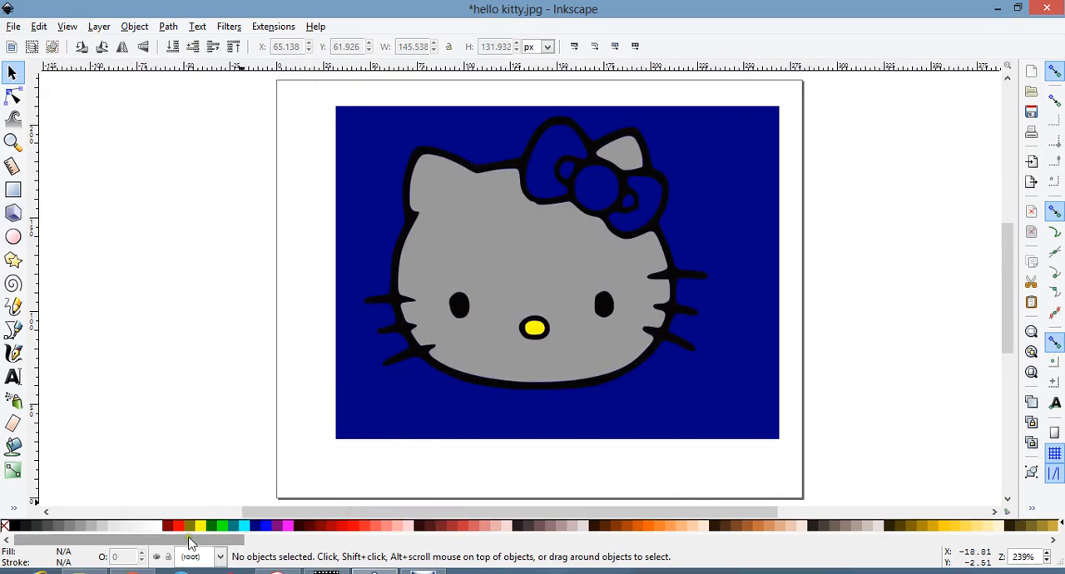
left_click_drag(218, 545, 1019, 545)
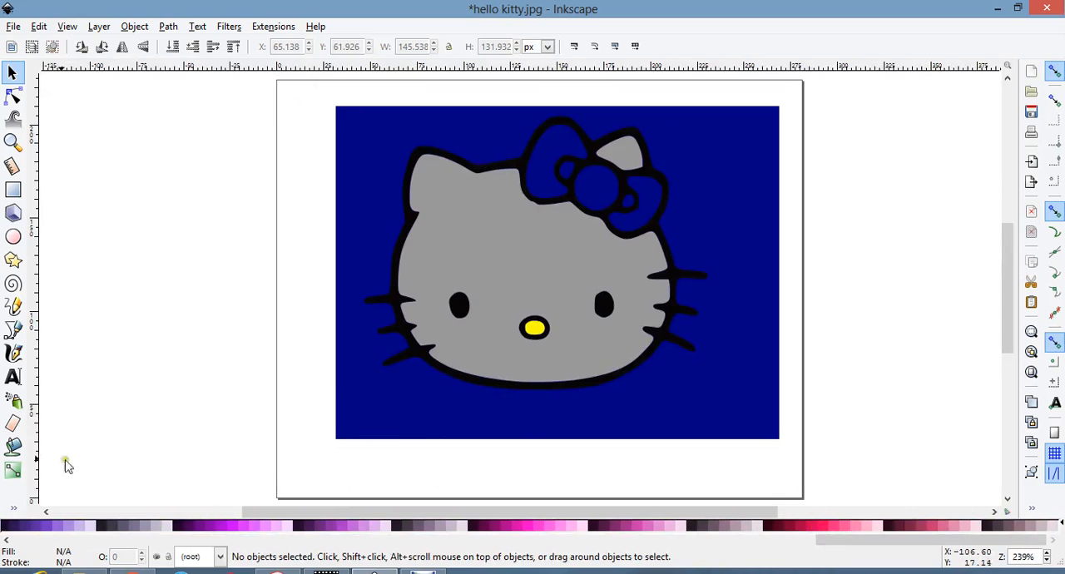
left_click(11, 447)
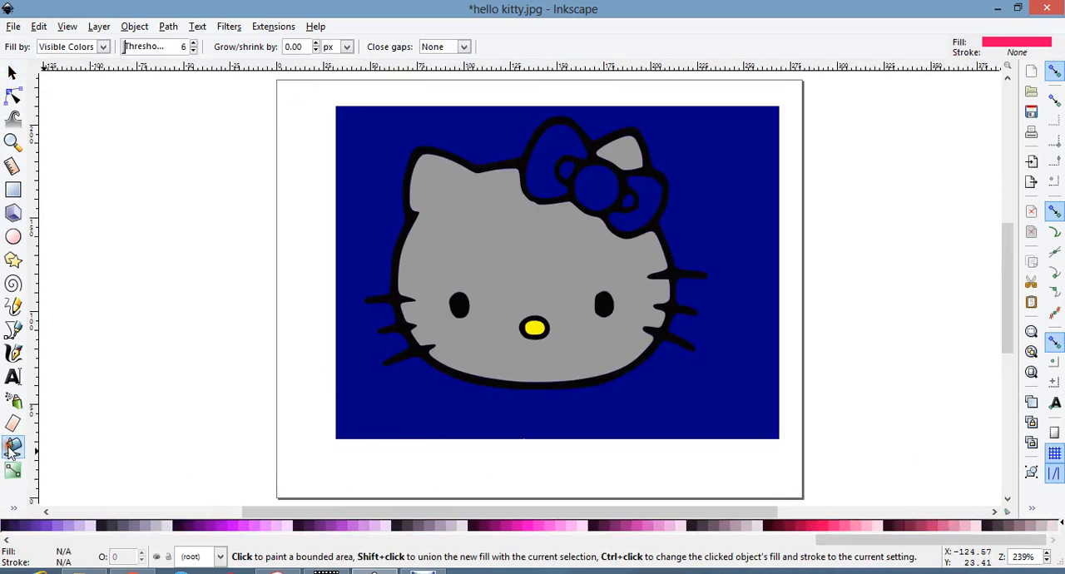
left_click(542, 165)
left_click(602, 169)
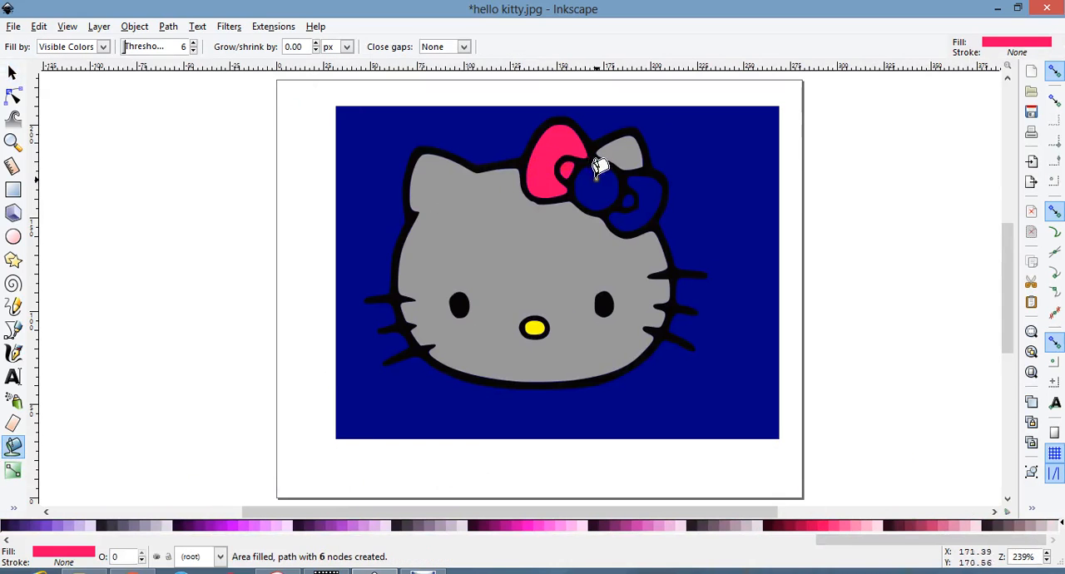
left_click(646, 178)
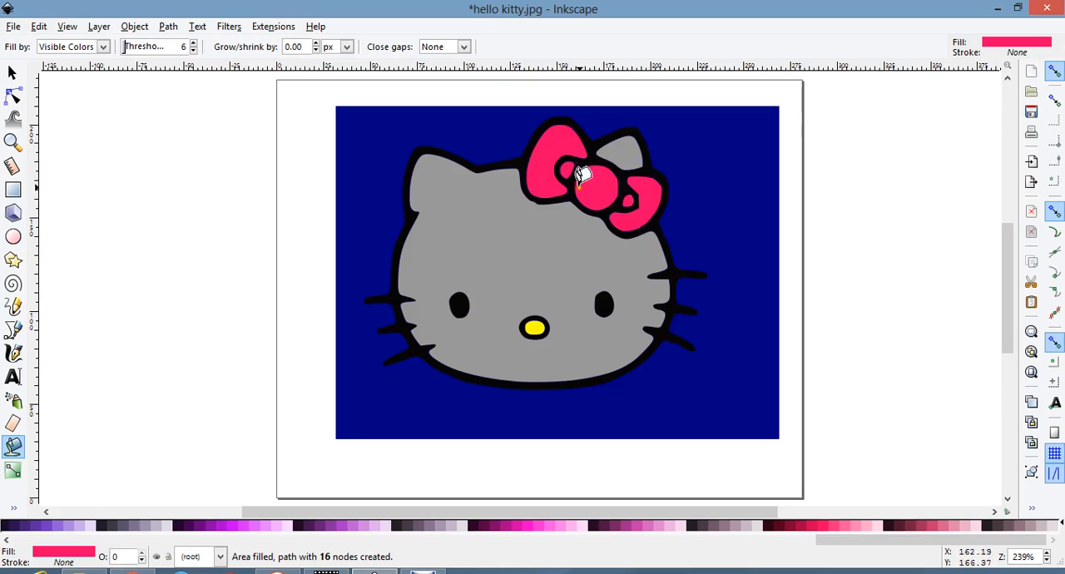
Select all five pink bow fills and merge them into a single path with Union.
left_click(15, 74)
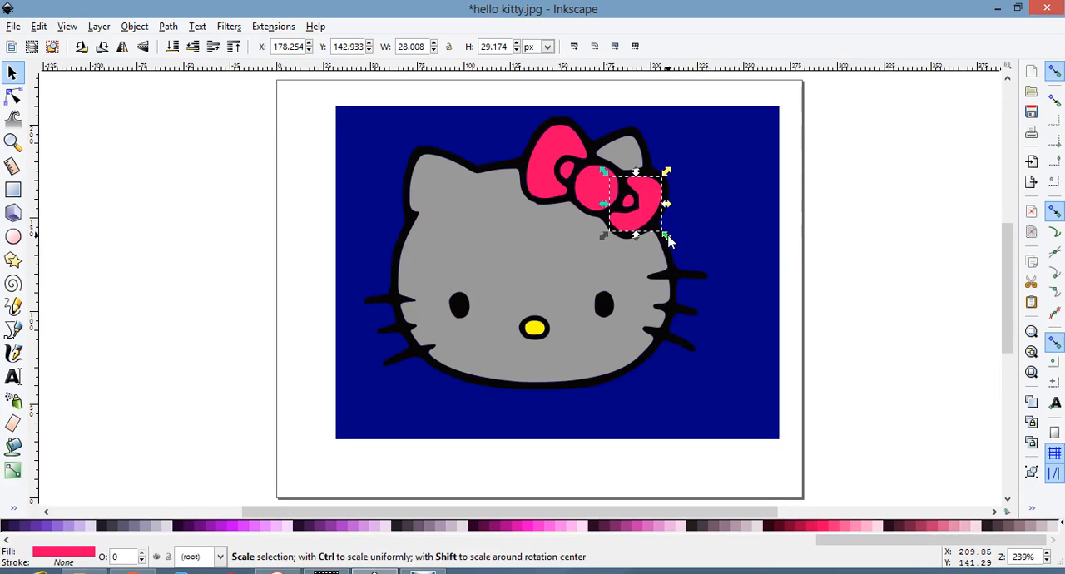
left_click(629, 201, "shift")
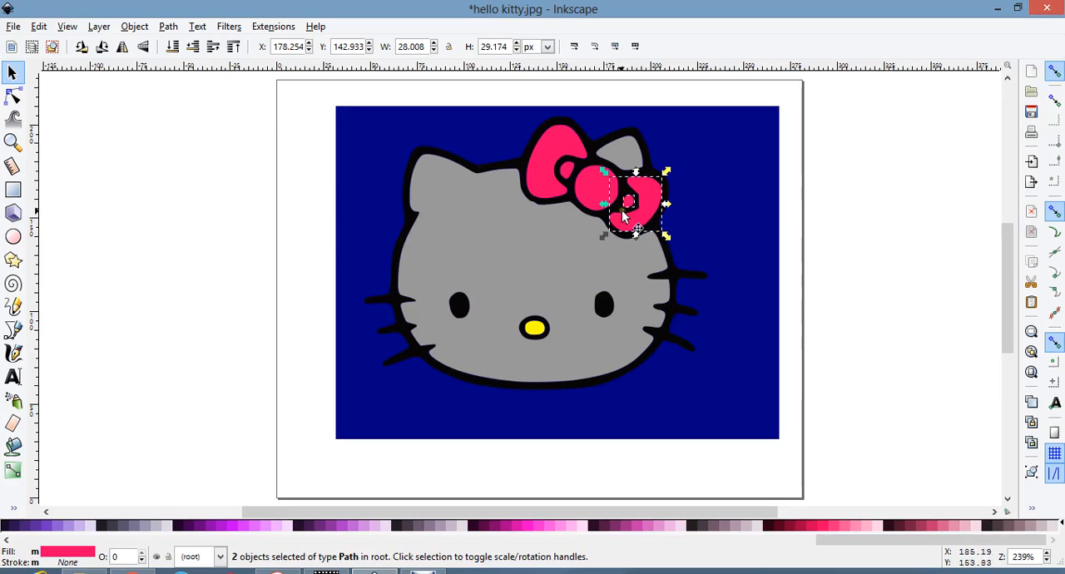
left_click(596, 187, "shift")
left_click(566, 171, "shift")
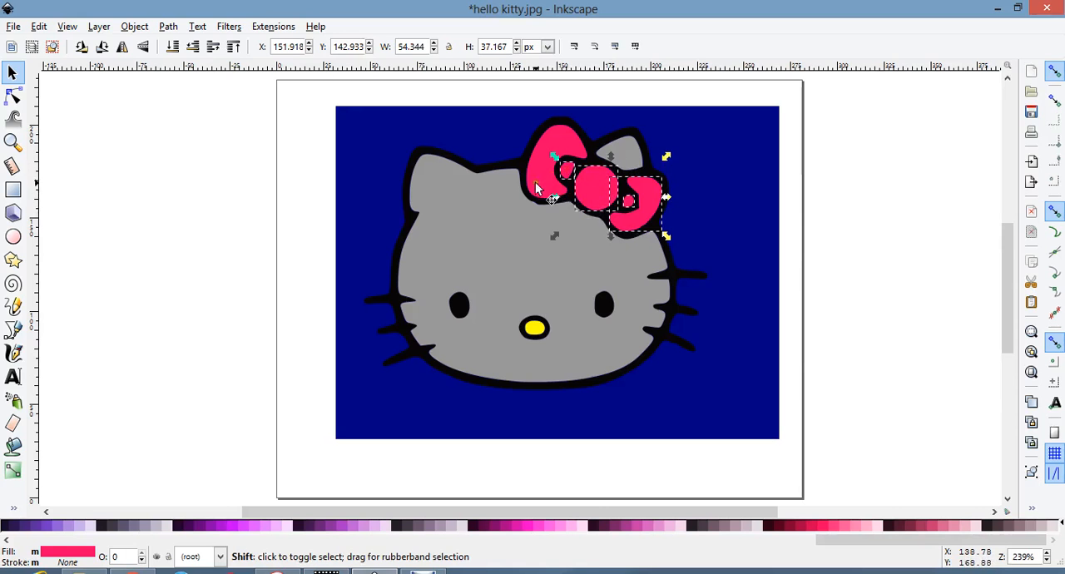
left_click(537, 188, "shift")
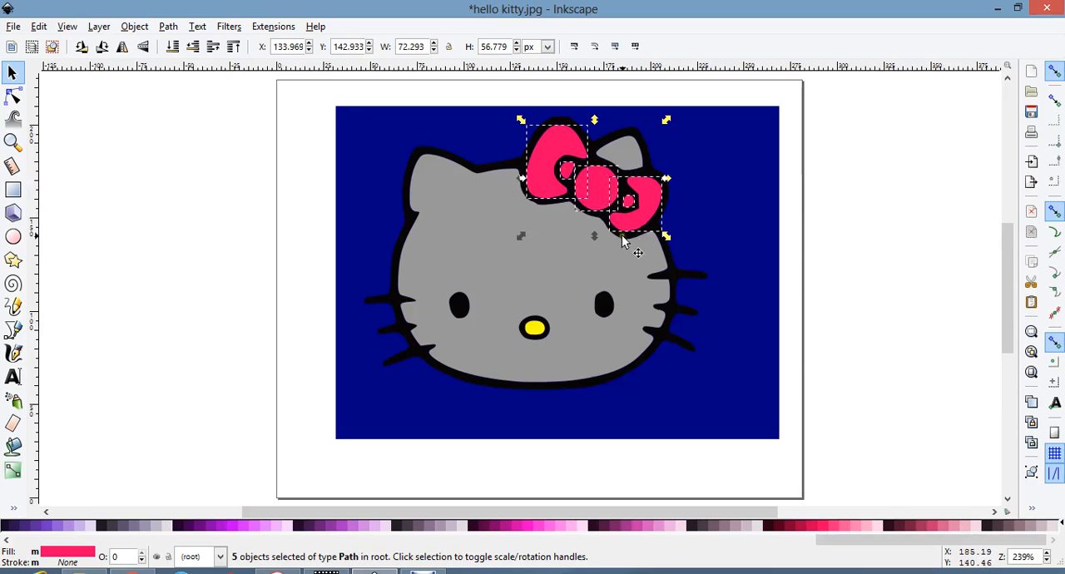
left_click(168, 26)
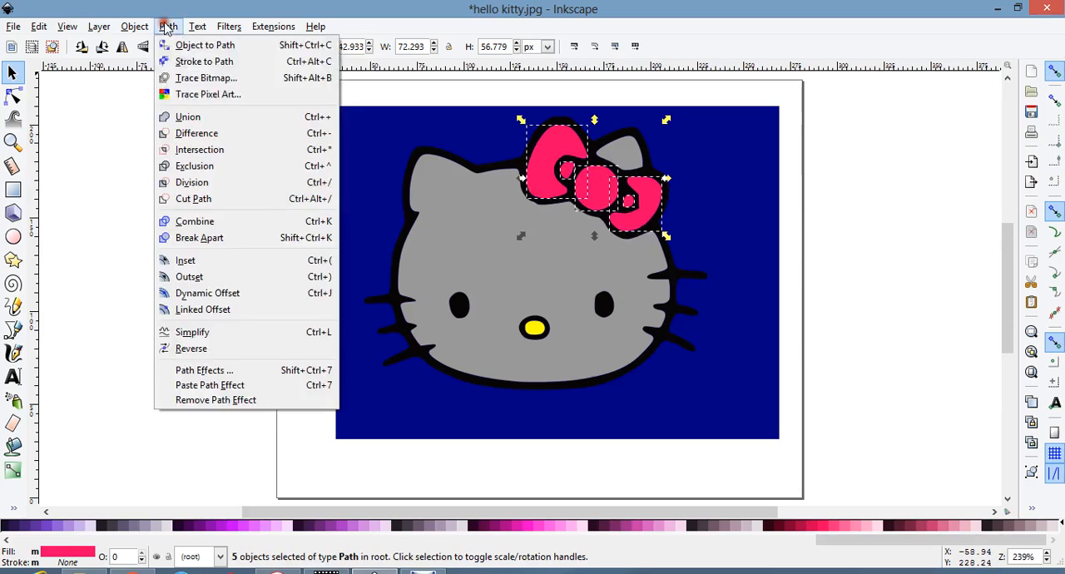
left_click(188, 116)
left_click(177, 140)
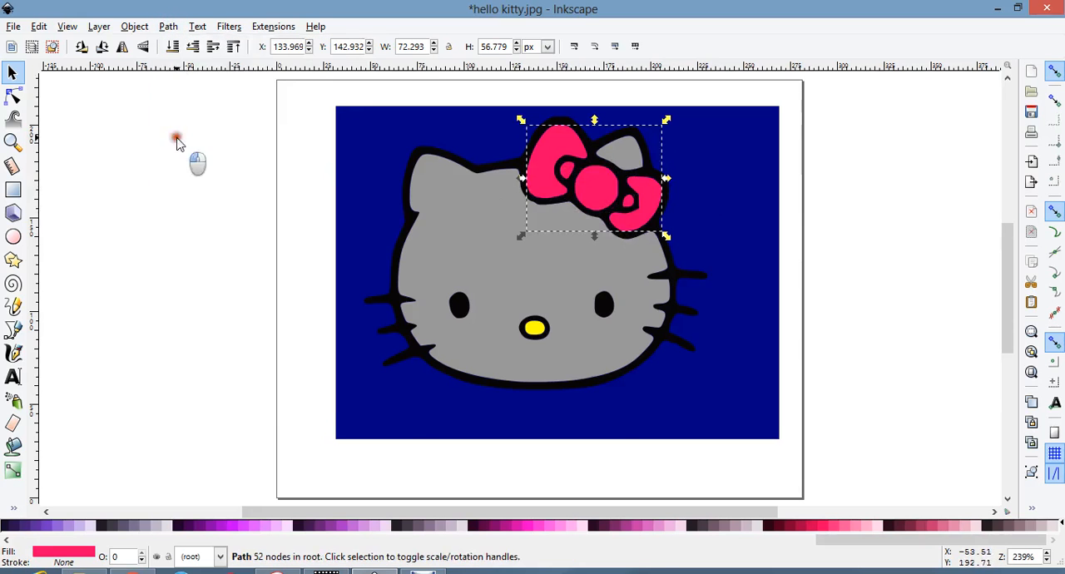
Shift the merged pink bow slightly sideways and bring it back into its outline.
mouse_move(604, 193)
left_mouse_down()
mouse_move(660, 202)
mouse_move(717, 171)
mouse_move(691, 186)
mouse_move(672, 171)
mouse_move(596, 188)
left_mouse_up()
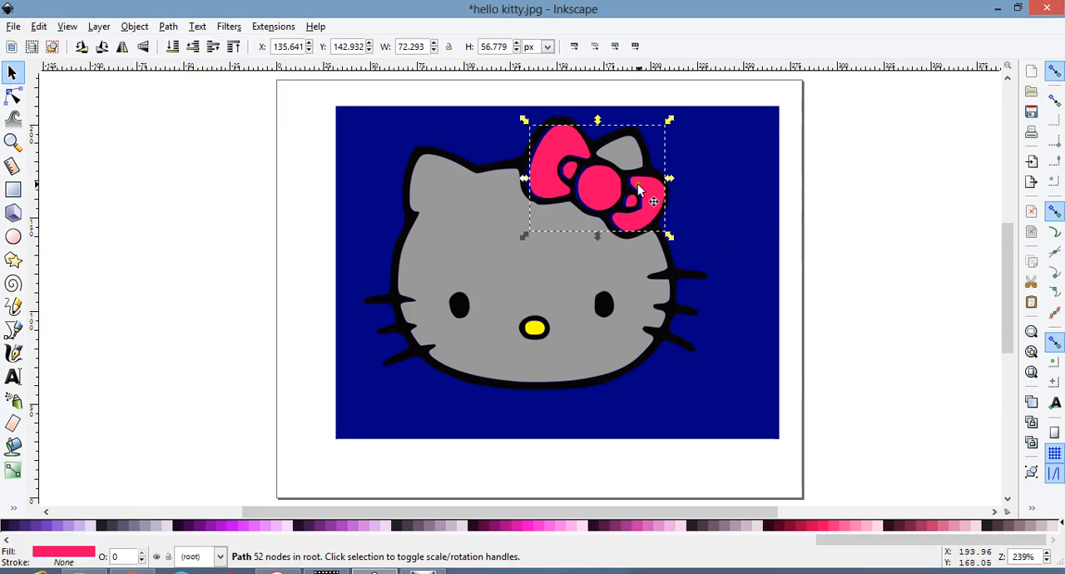
key("alt+Left")
key("alt+Left")
key("alt+Left")
key("alt+Left")
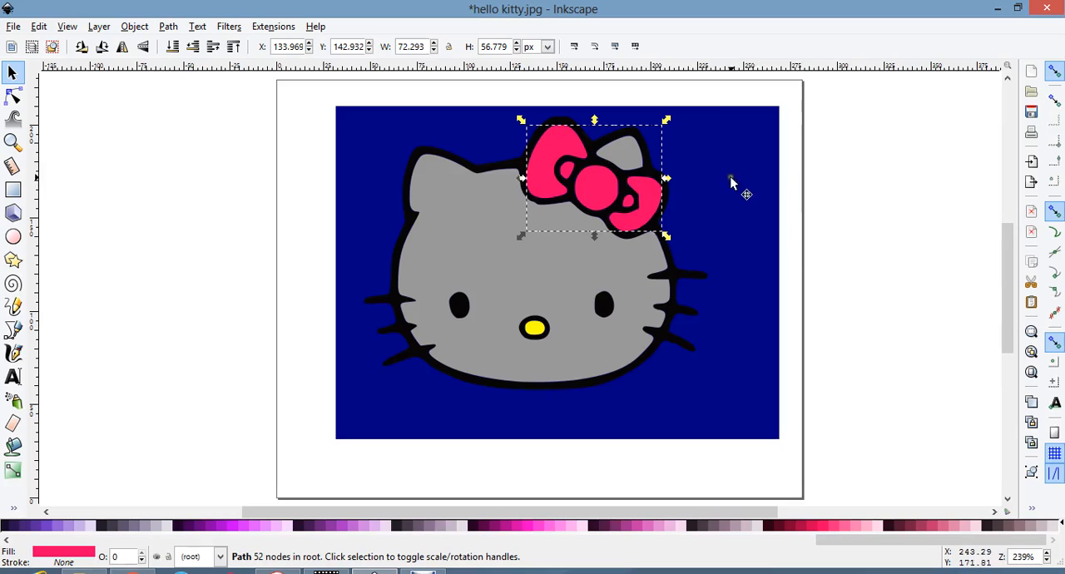
Test-move the pink bow off the page, undo that move, and slide the bow back over its outline.
left_click(641, 202)
left_click_drag(641, 202, 645, 204)
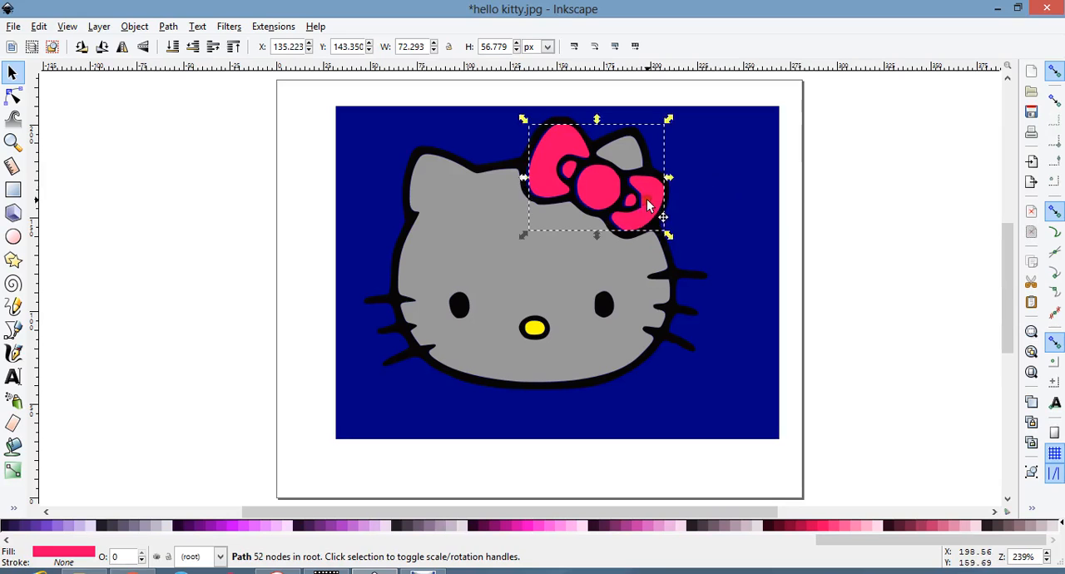
left_click(844, 183)
left_click(654, 197)
left_click_drag(626, 212, 900, 209)
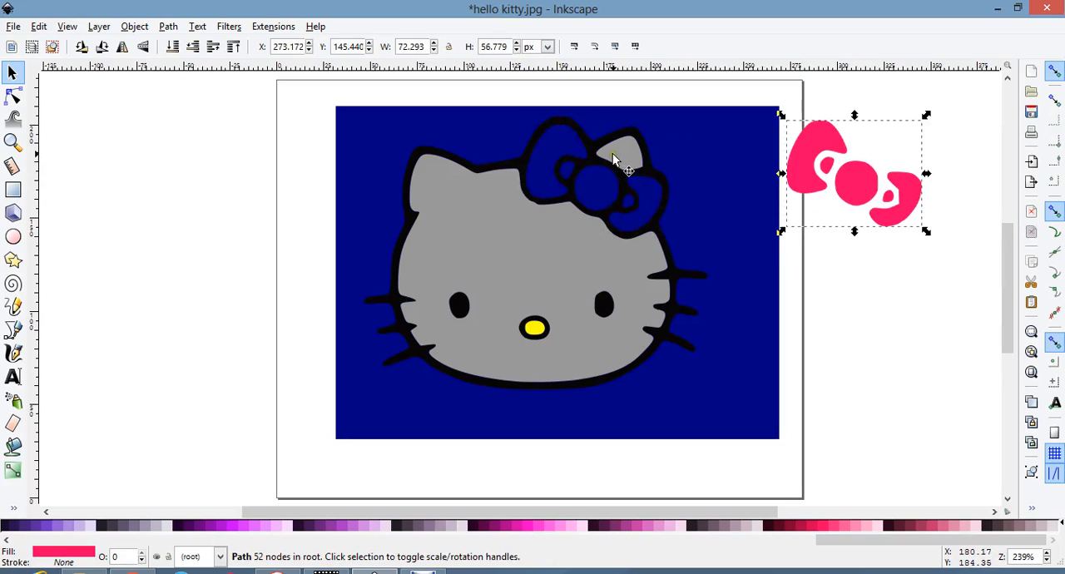
key("ctrl+z")
left_click_drag(644, 186, 640, 185)
left_click(828, 185)
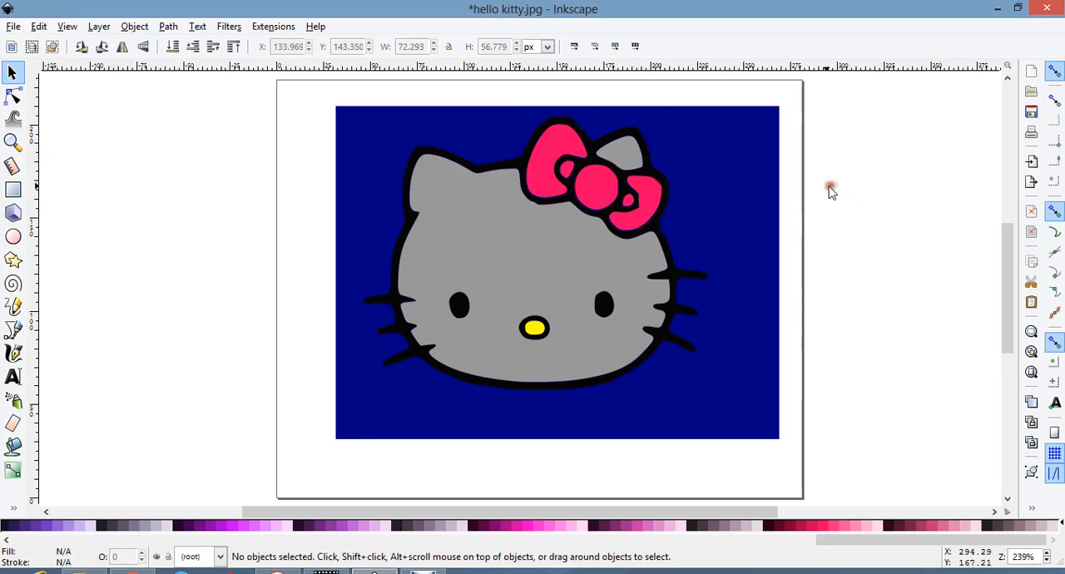
Delete the navy background rectangle and nudge the pink bow slightly down to align with its outline.
left_click(722, 170)
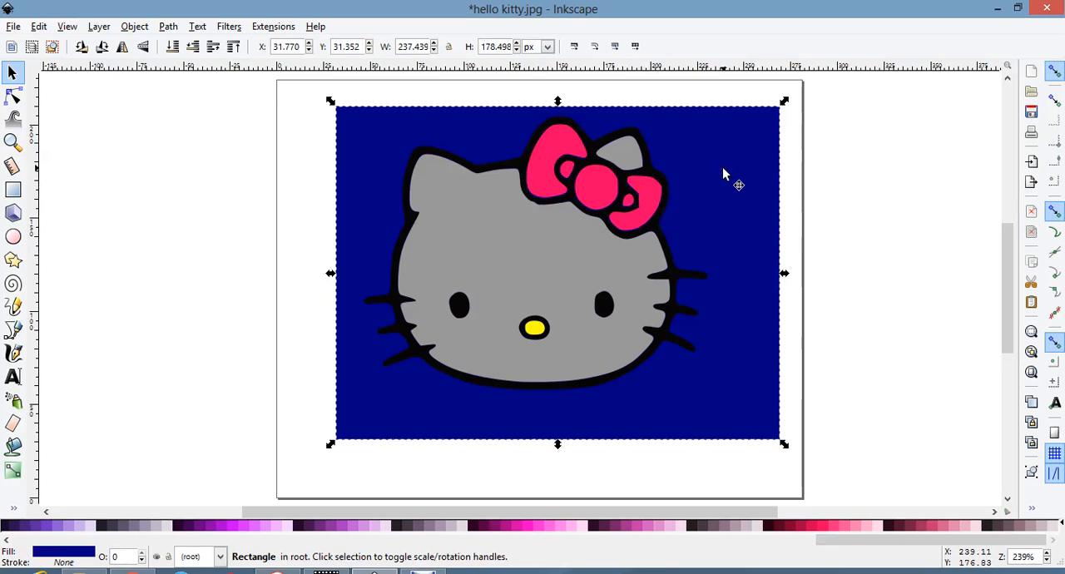
key("Delete")
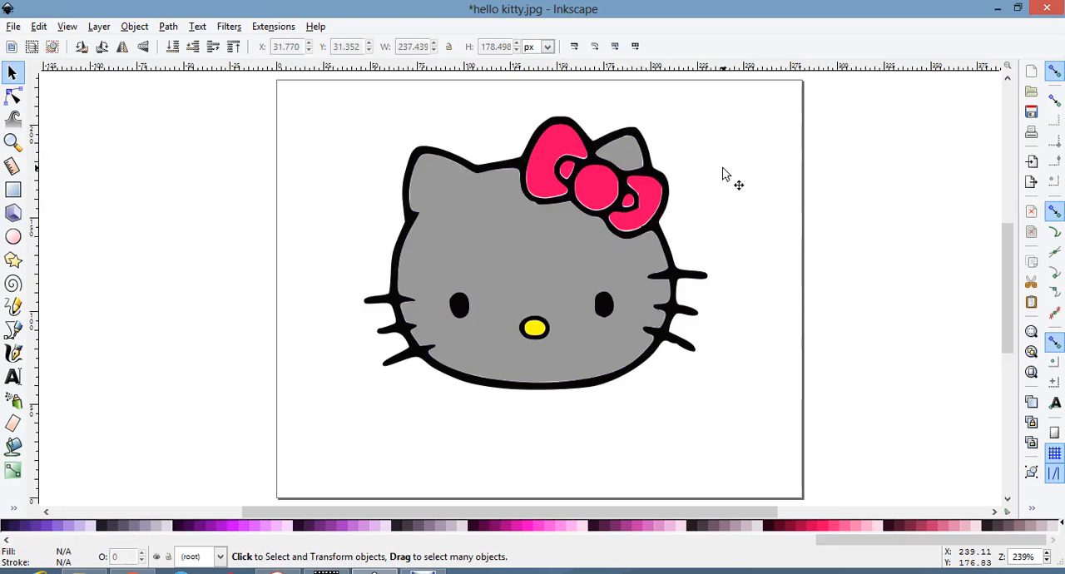
left_click(657, 207)
left_click_drag(657, 206, 657, 210)
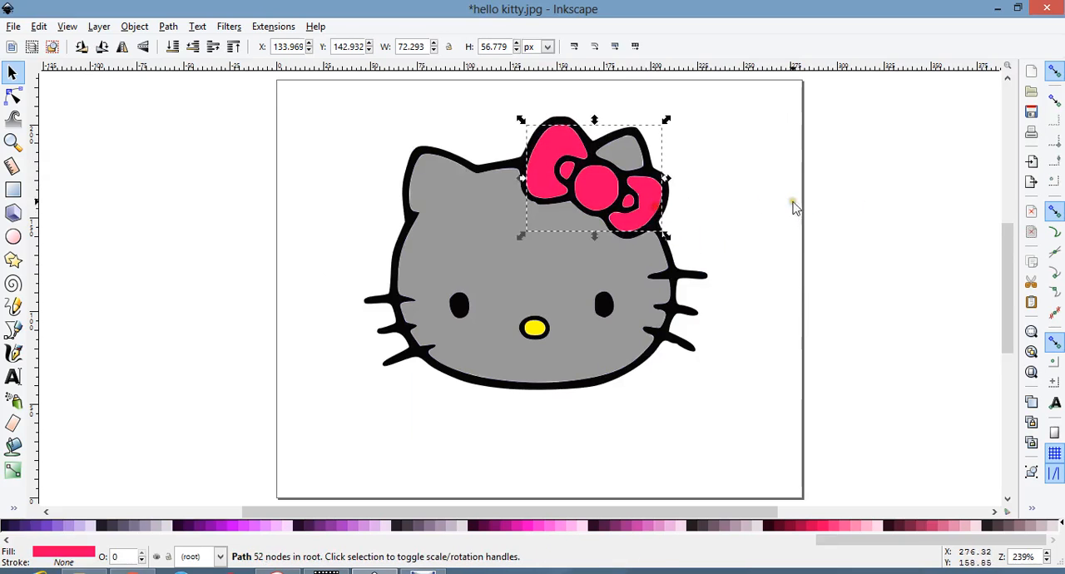
left_click(789, 183)
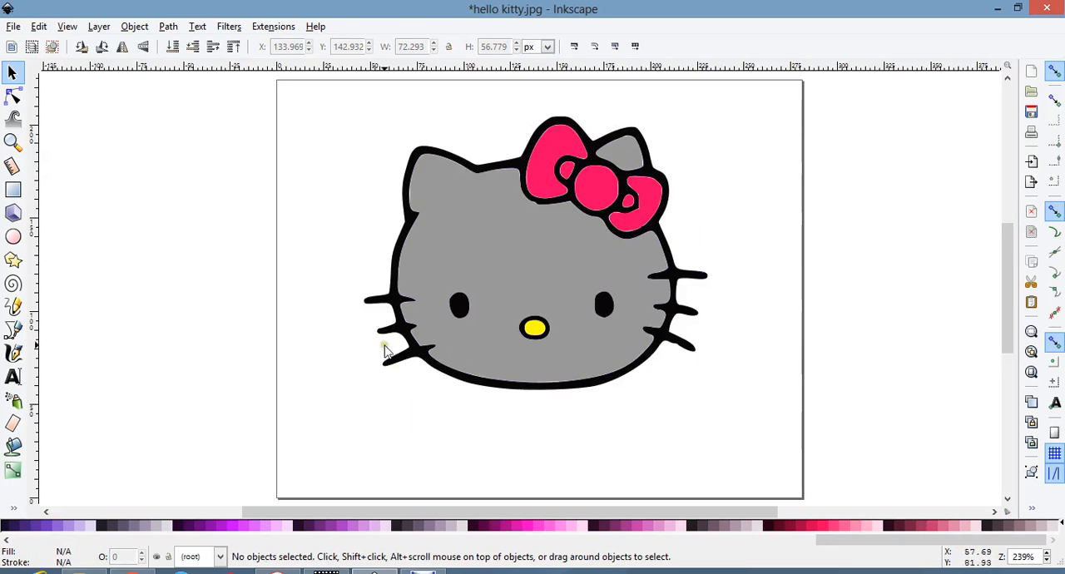
Test-move the black outline away from the coloured fills, undo the move, and clear the selection.
left_click_drag(383, 332, 360, 338)
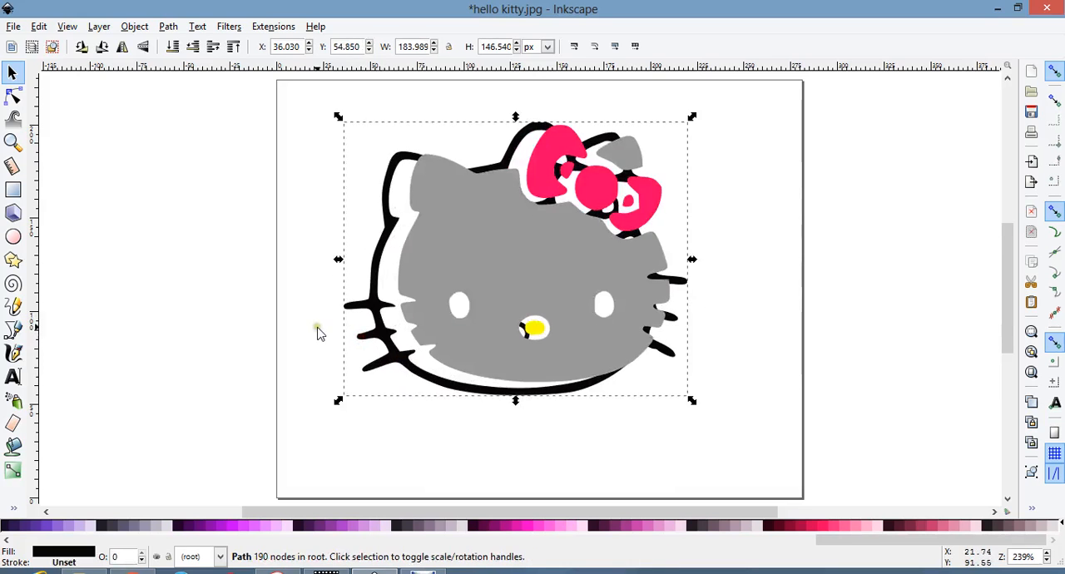
key("ctrl+z")
left_click(304, 254)
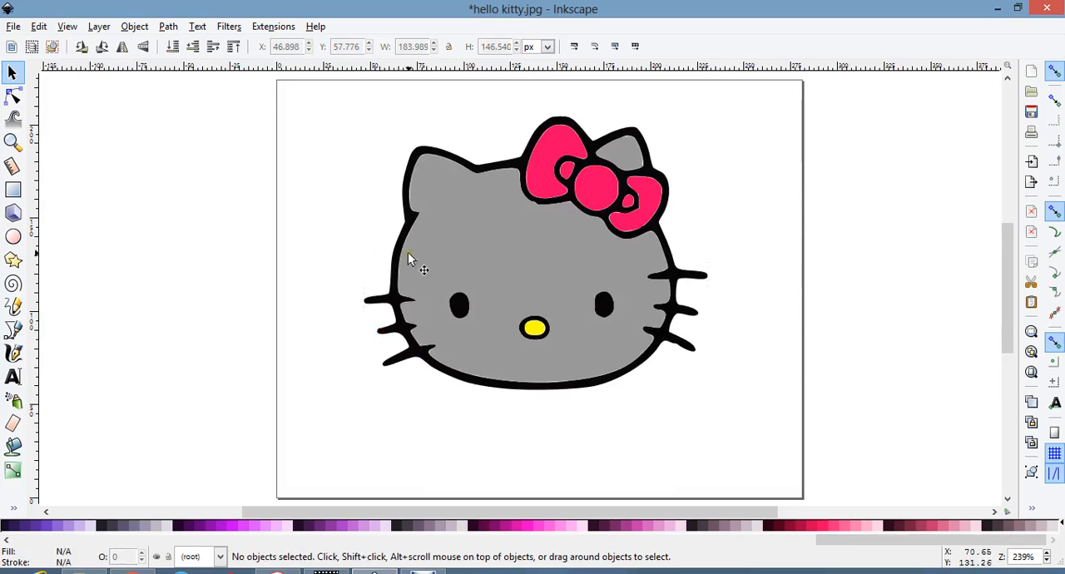
Test-move the grey face shape out of its black outline, undo the move, and clear the selection.
left_click_drag(412, 265, 352, 253)
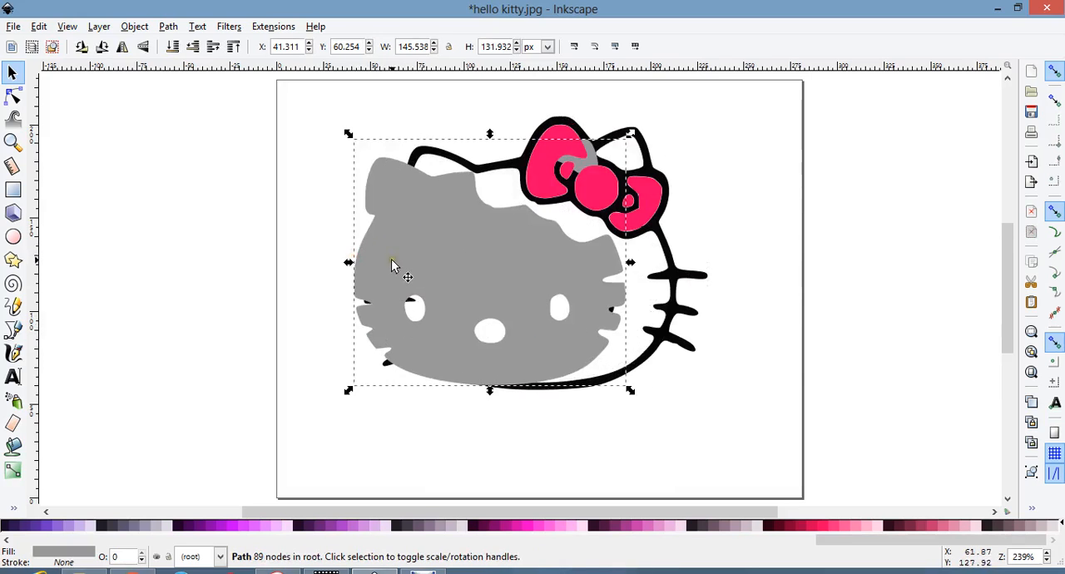
key("ctrl+z")
left_click(275, 296)
Move the black outline off the coloured fills to the empty area beside the page and deselect it.
left_click(378, 305)
left_click_drag(378, 305, 59, 287)
scroll(91, 295, "left", 1)
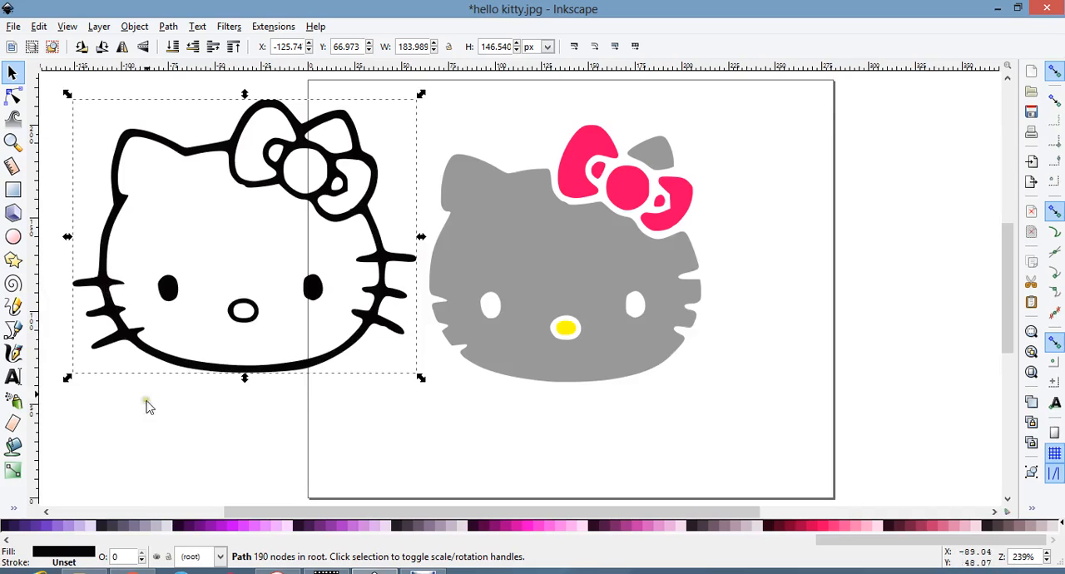
scroll(147, 400, "up", 1)
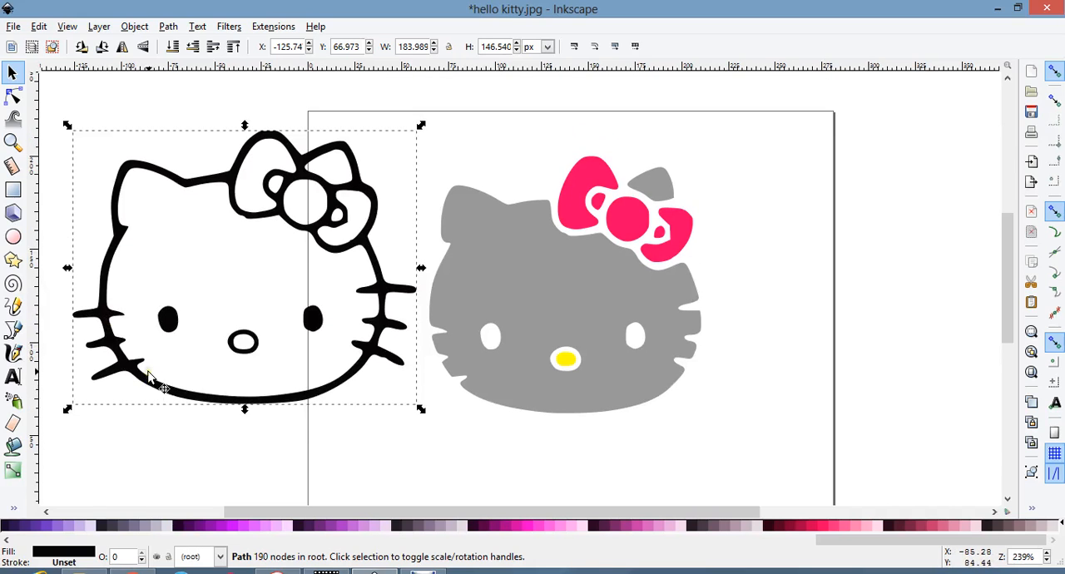
scroll(163, 381, "left", 7)
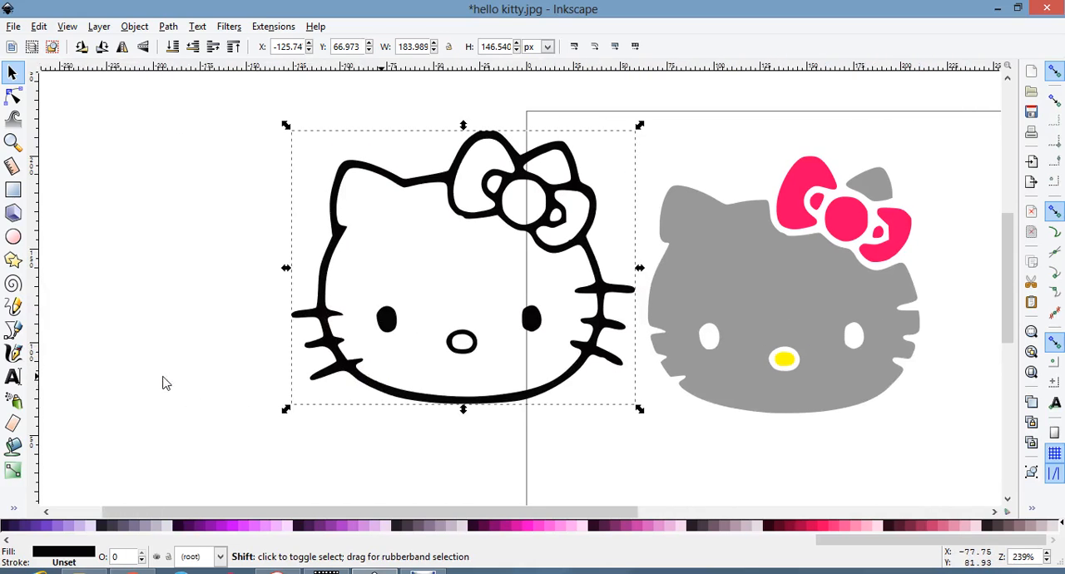
scroll(164, 383, "right", 5)
scroll(164, 383, "left", 2)
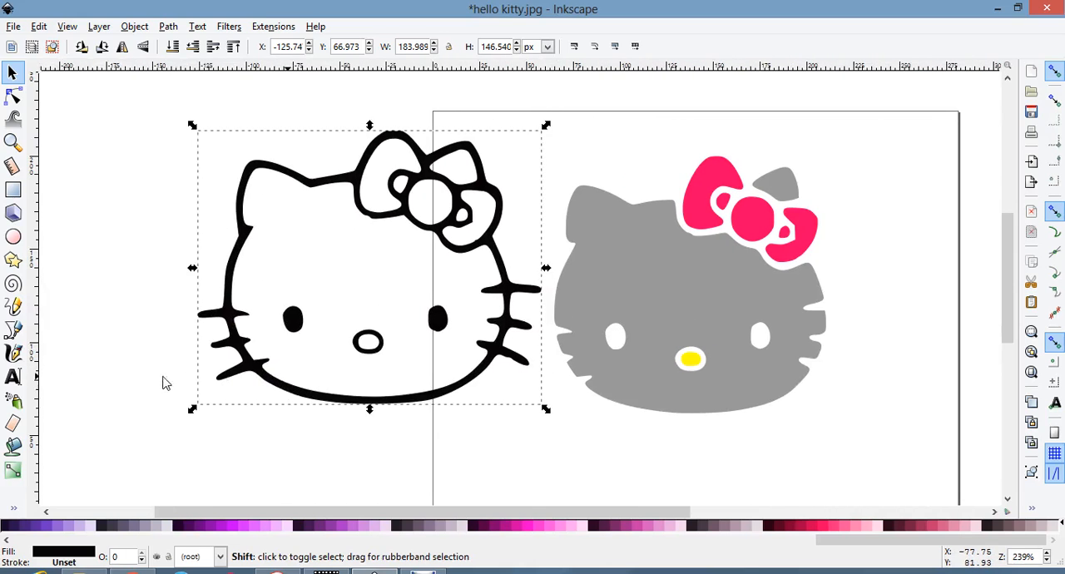
left_click(239, 446)
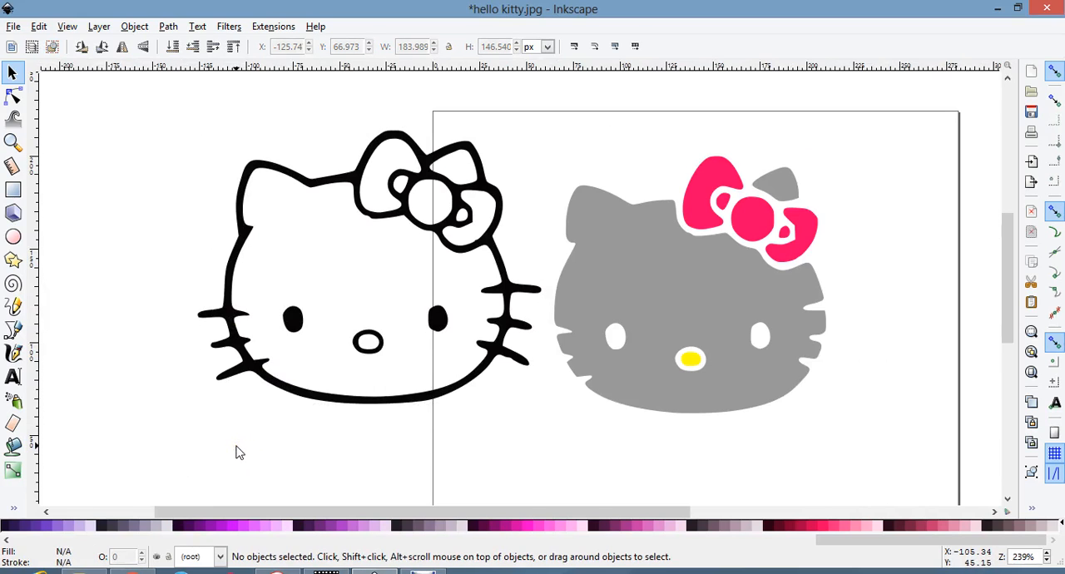
Break the black outline apart and union all its pieces into one solid silhouette.
left_click(260, 374)
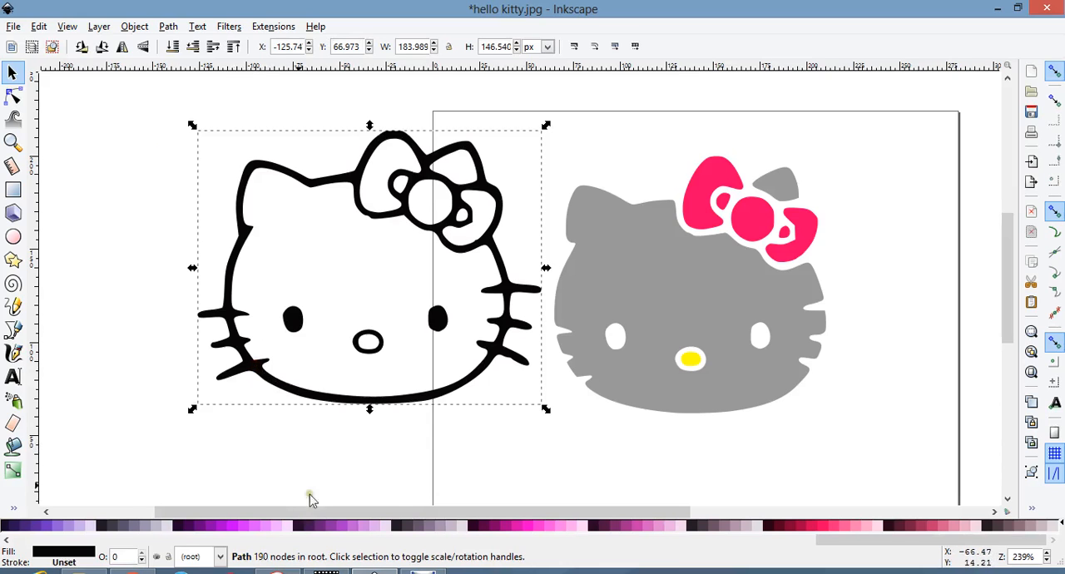
left_click(168, 27)
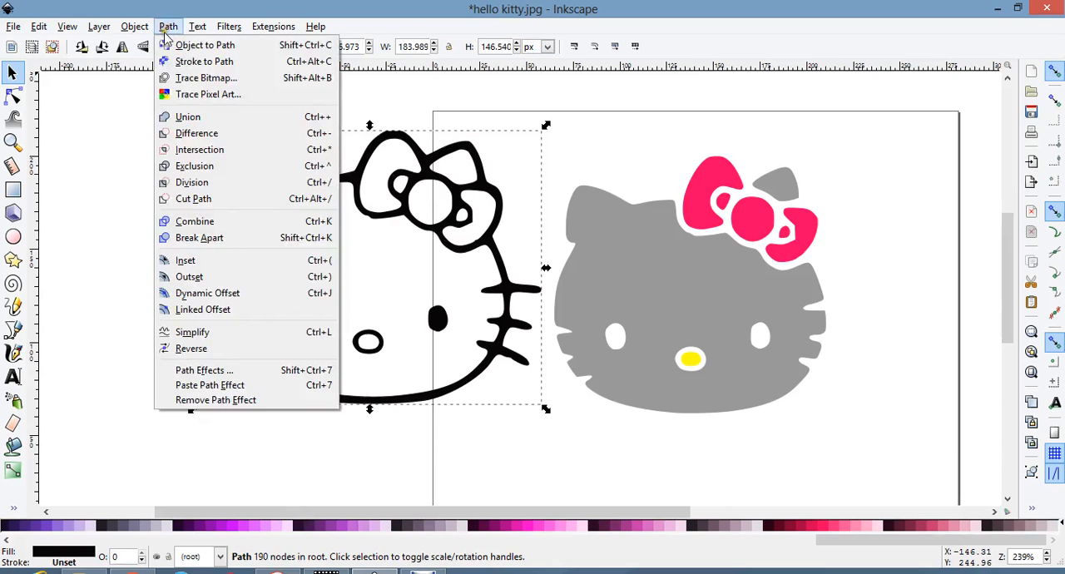
left_click(208, 240)
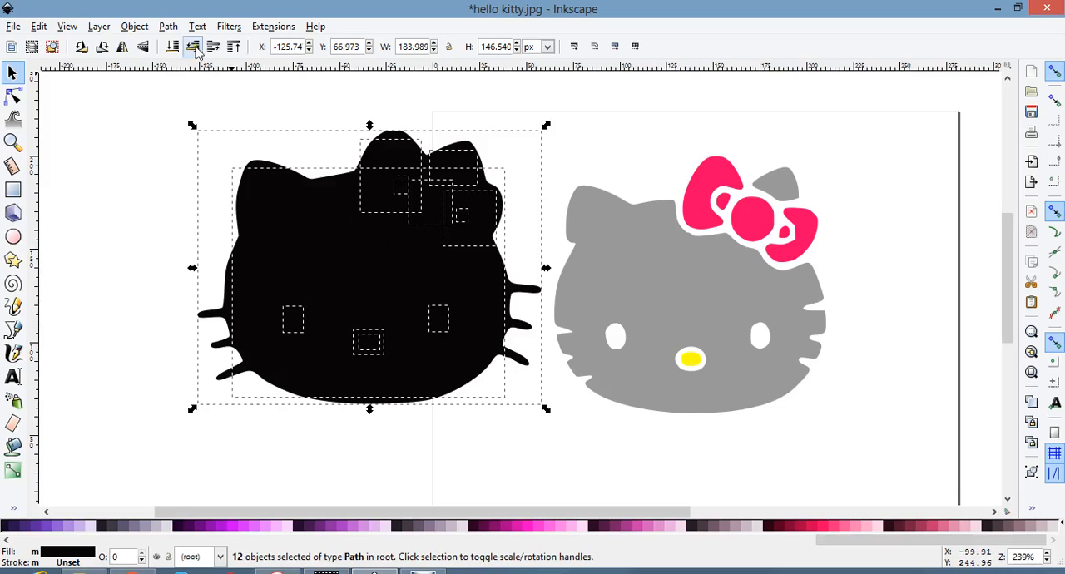
left_click(169, 26)
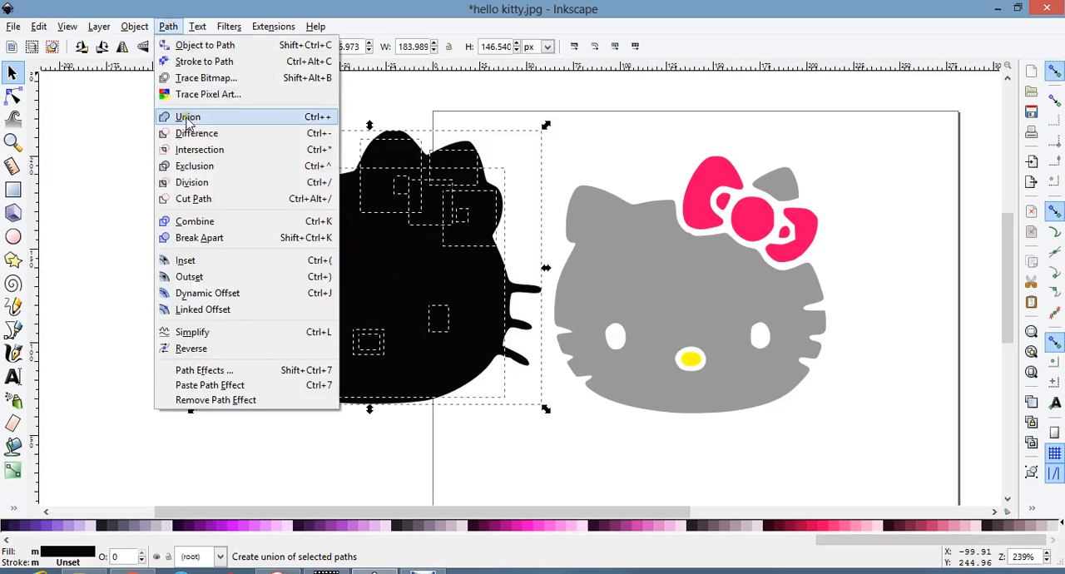
left_click(184, 114)
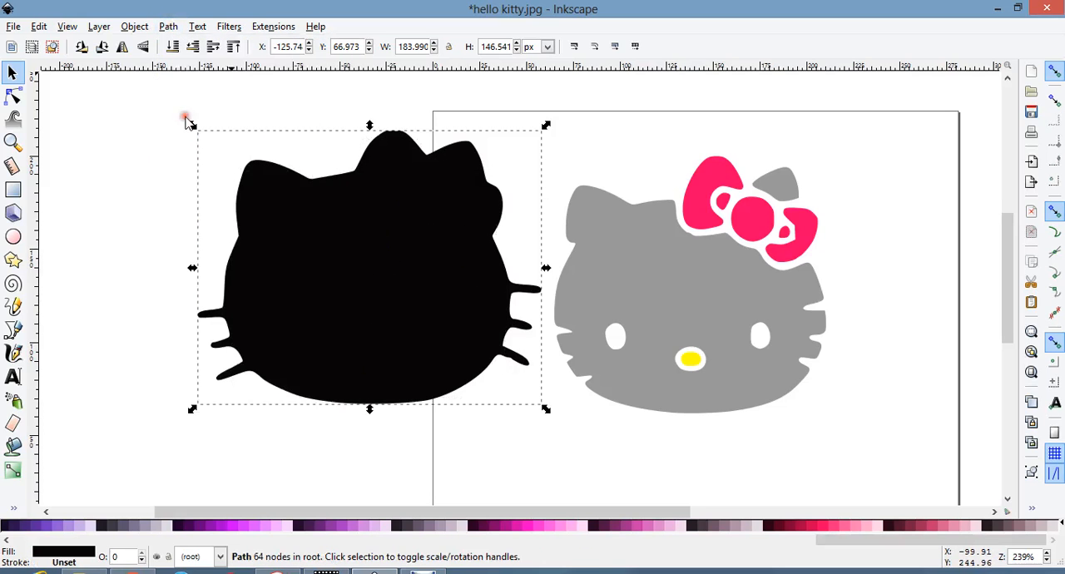
left_click(145, 231)
left_click(307, 251)
left_click(126, 218)
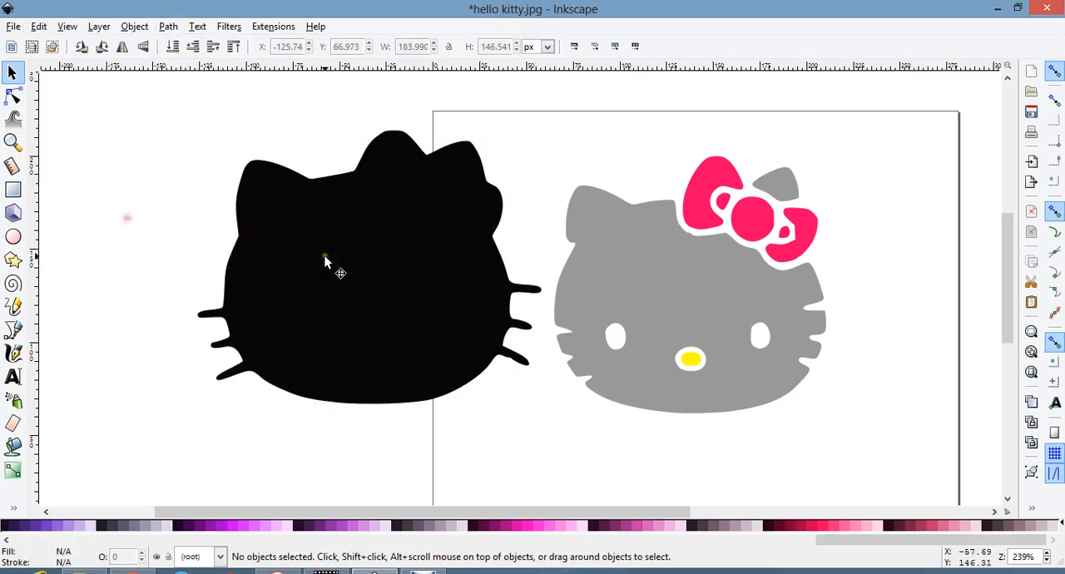
Move the solid black silhouette back beneath the coloured fills, aligned as their outline, and deselect it.
left_click_drag(279, 252, 267, 282)
left_click_drag(185, 346, 588, 331)
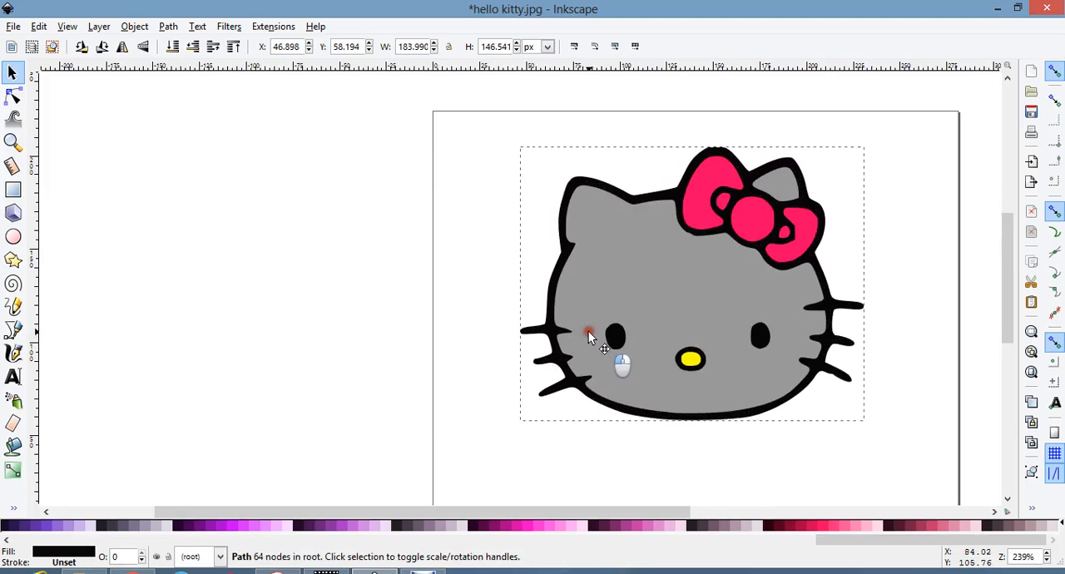
left_click(615, 448)
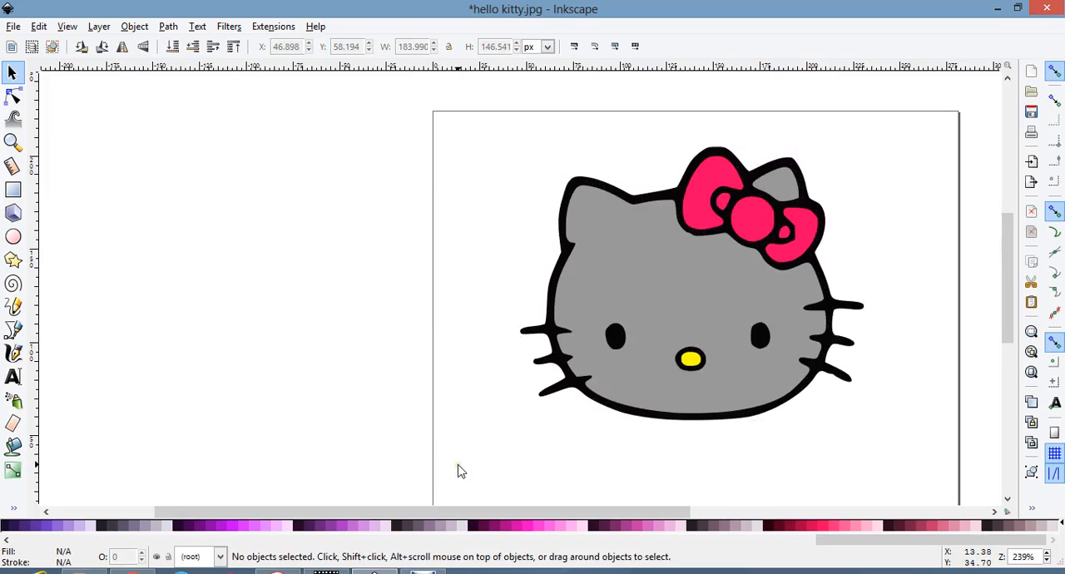
Select the silhouette, face, nose and bow together and group the four objects.
scroll(471, 412, "down", 1)
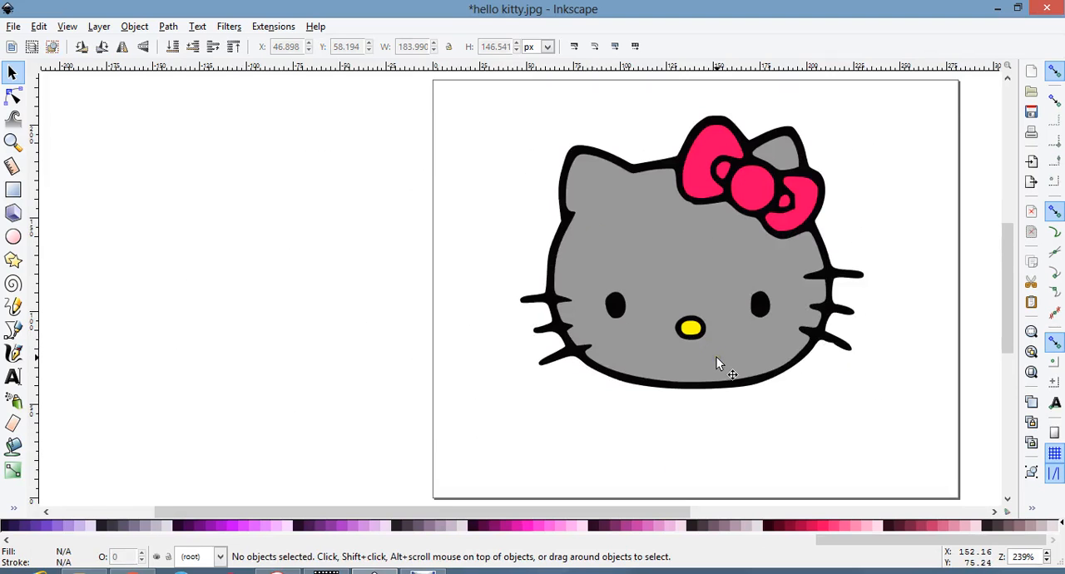
key("minus")
key("minus")
key("minus")
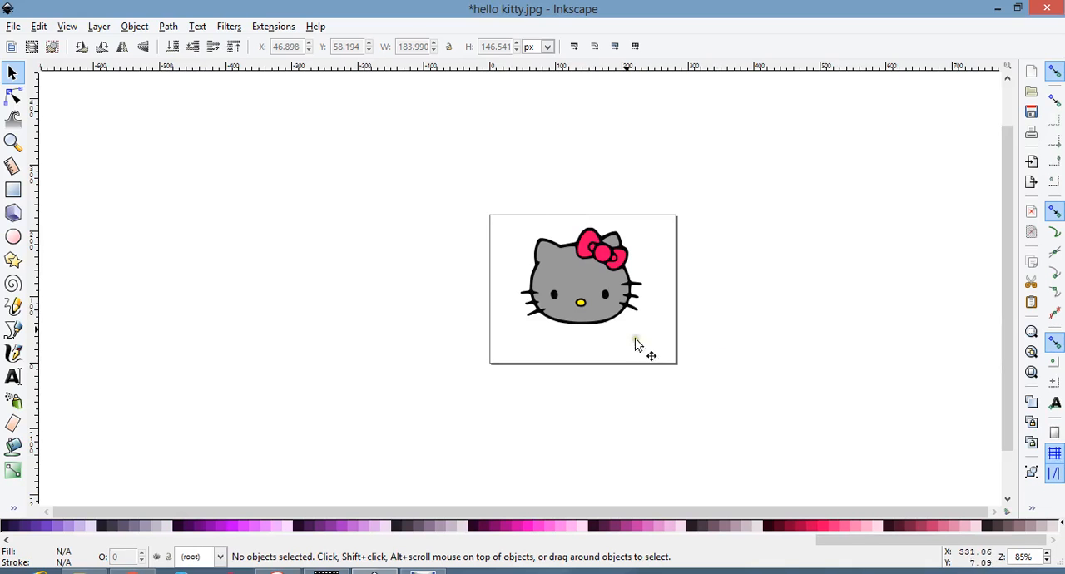
left_click_drag(503, 195, 703, 384)
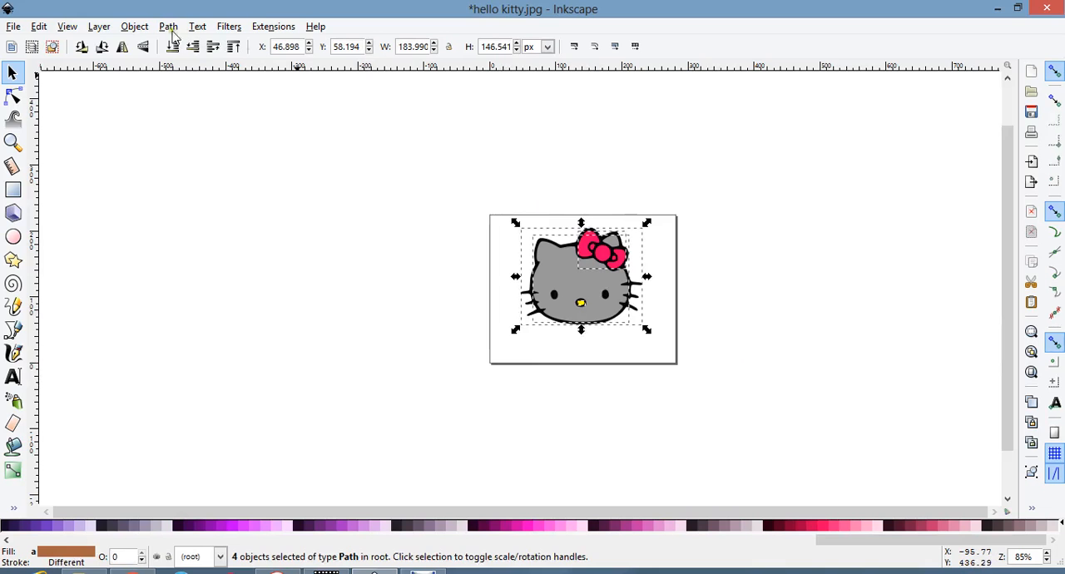
left_click(134, 27)
left_click(153, 99)
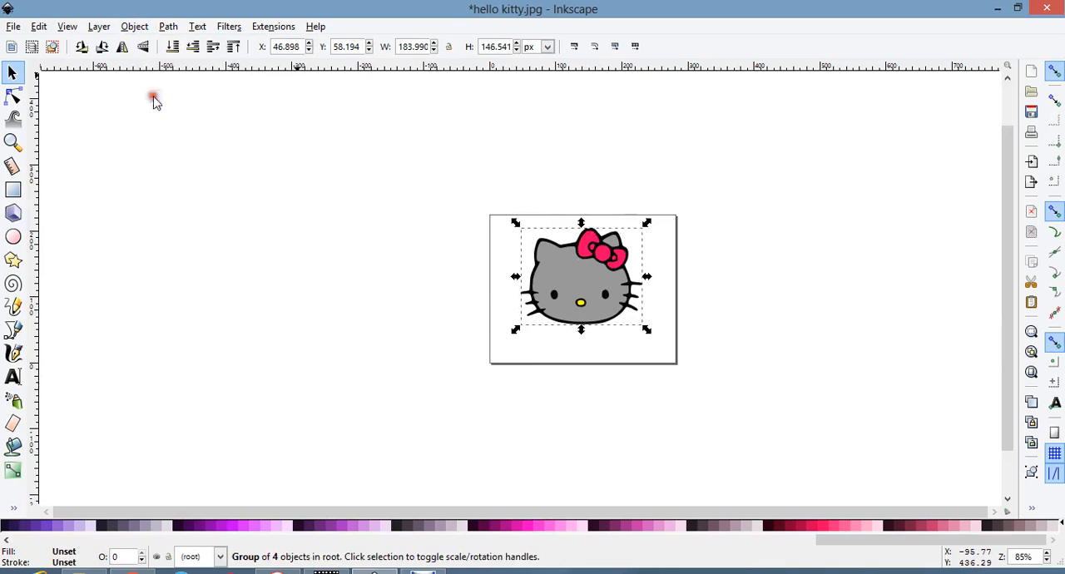
left_click(329, 215)
Move the grouped Hello Kitty slightly down on the page and clear the selection.
mouse_move(589, 292)
left_mouse_down()
mouse_move(593, 309)
mouse_move(587, 300)
left_mouse_up()
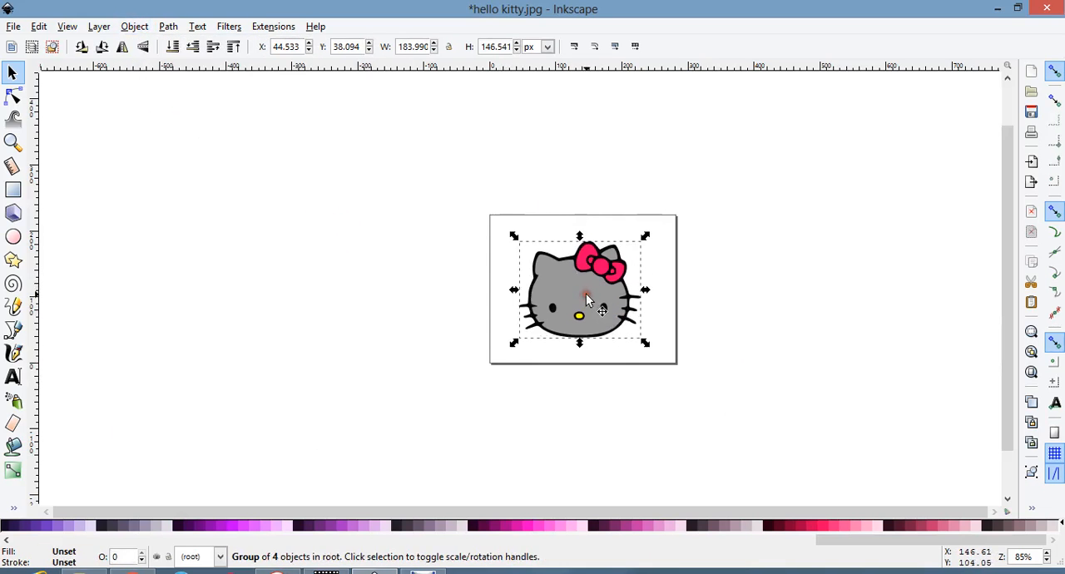
left_click(744, 327)
left_click(749, 309)
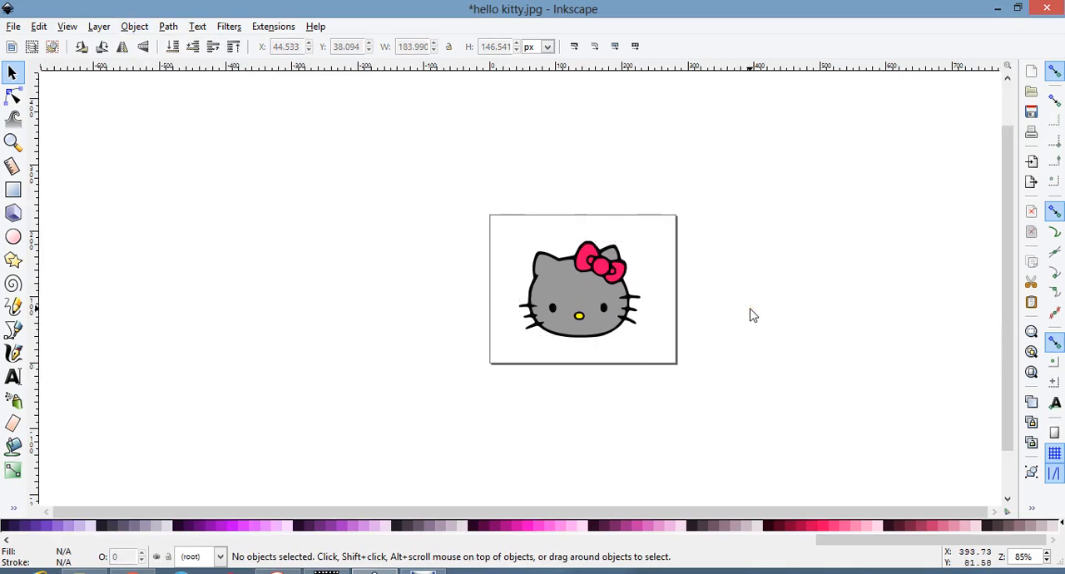
left_click(724, 284)
Try enlarging the group from its lower corner to about 215 × 171 px, and undo the scaling.
left_click(570, 298)
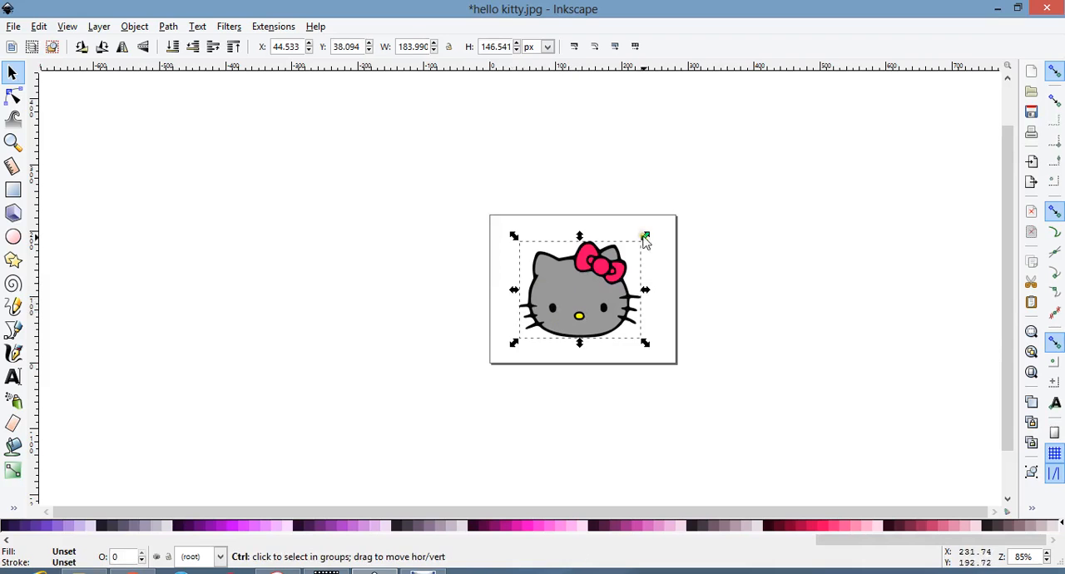
left_click_drag(646, 343, 665, 363)
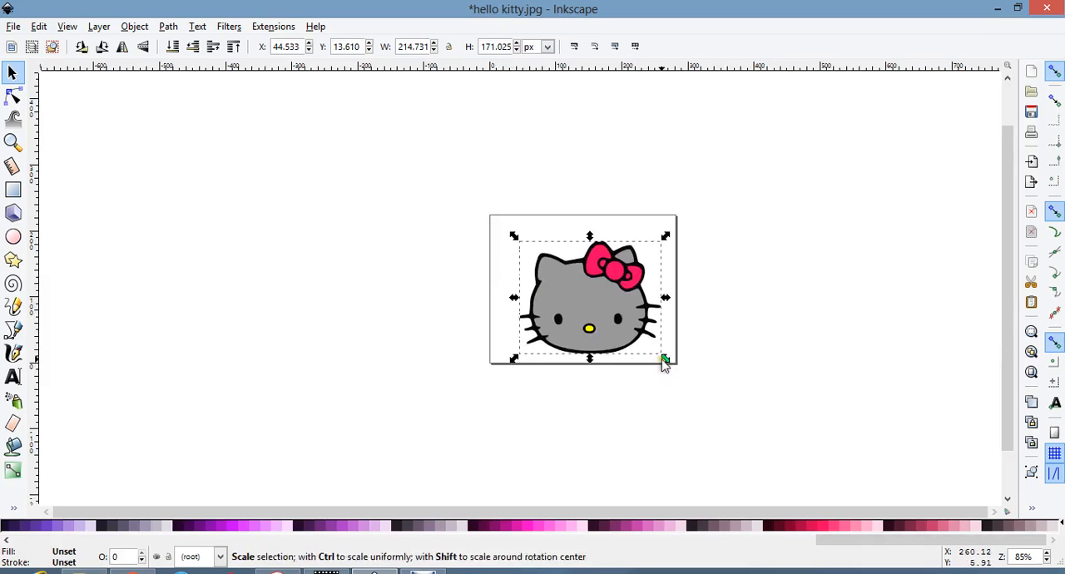
key("ctrl+z")
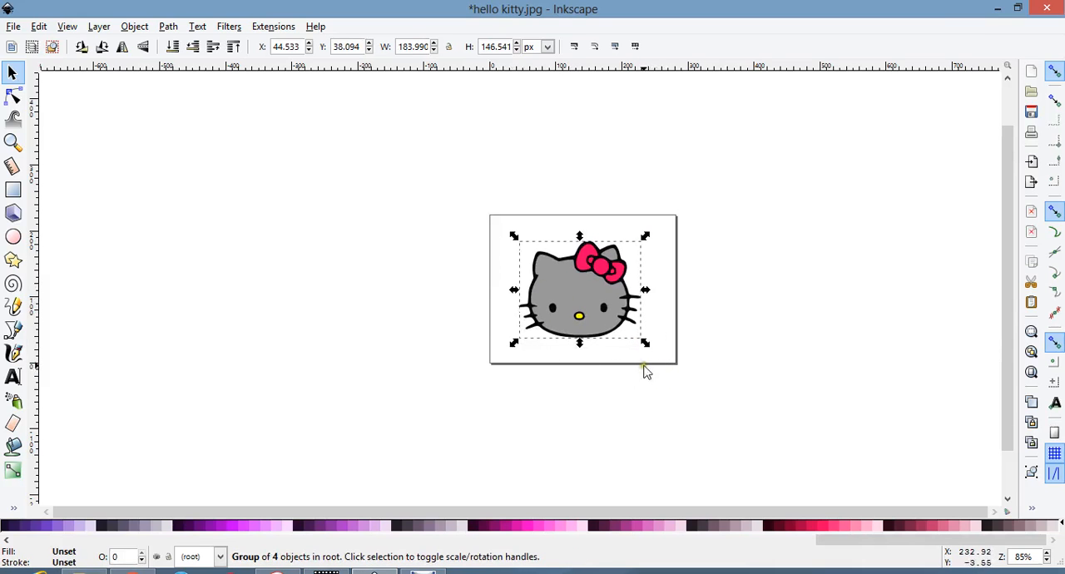
Stretch the group to about 210 px wide and 145 px high, undoing the extra enlargement.
left_click_drag(646, 291, 696, 296)
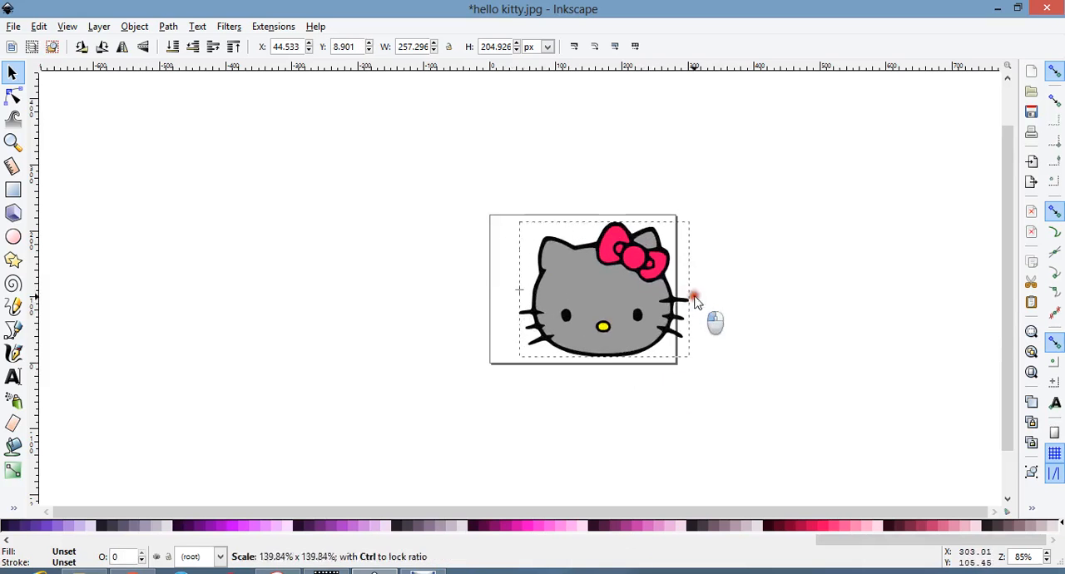
left_click_drag(696, 223, 669, 266)
left_click_drag(589, 256, 592, 236)
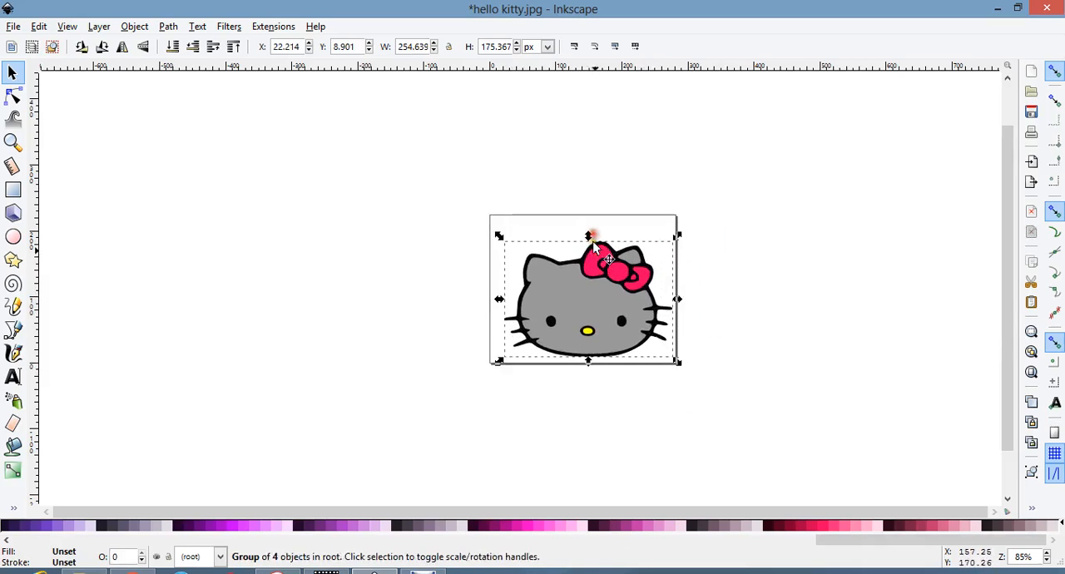
key("ctrl+z")
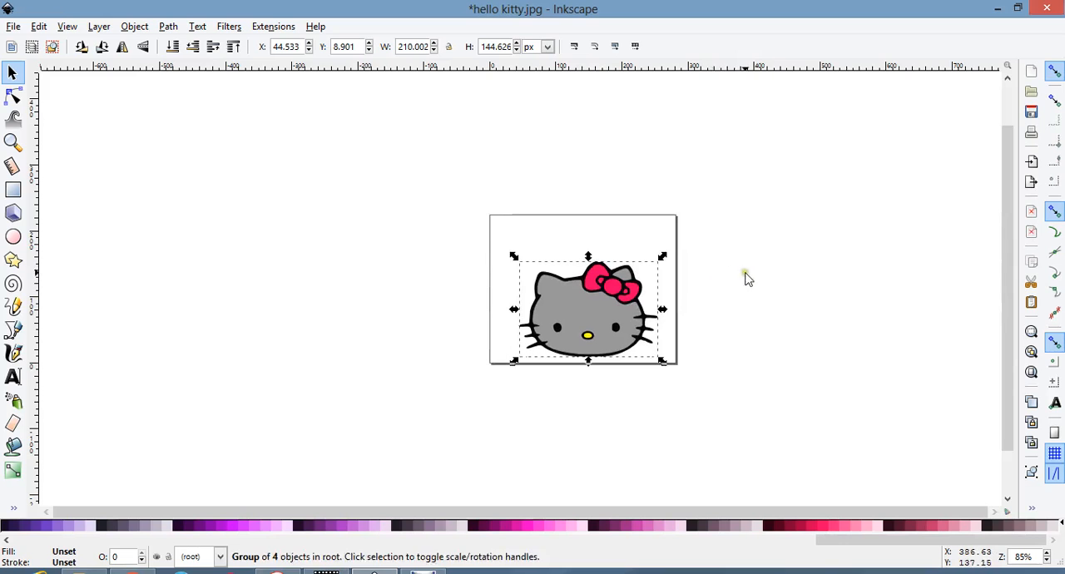
Try flattening the group vertically, to about 100 px high at one point, and undo each distortion.
left_click_drag(589, 257, 595, 314)
key("ctrl+z")
left_click(709, 292)
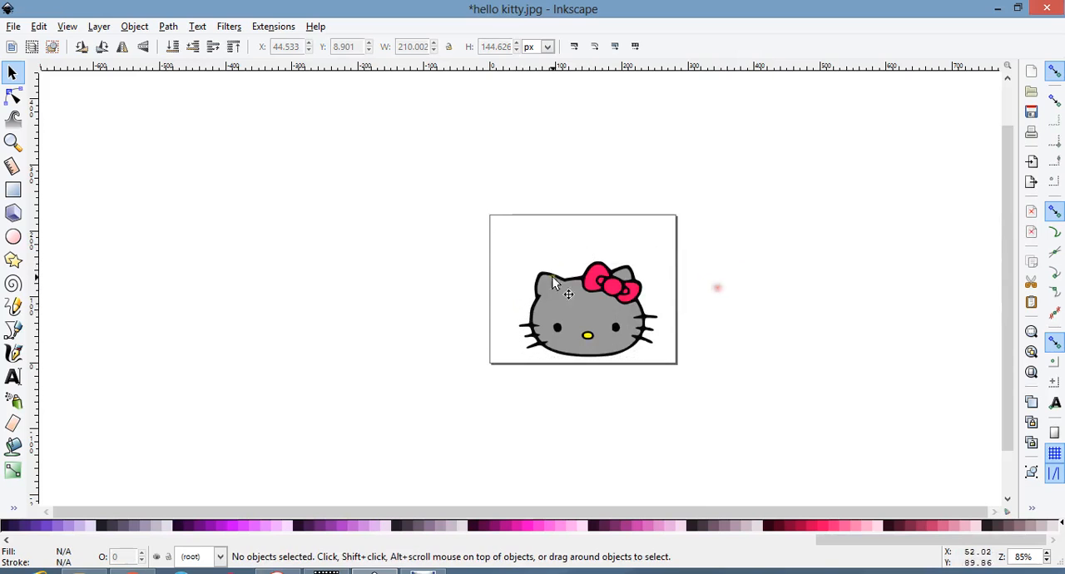
left_click(597, 265)
left_click_drag(589, 256, 590, 287)
left_click_drag(663, 285, 624, 301)
key("ctrl+z")
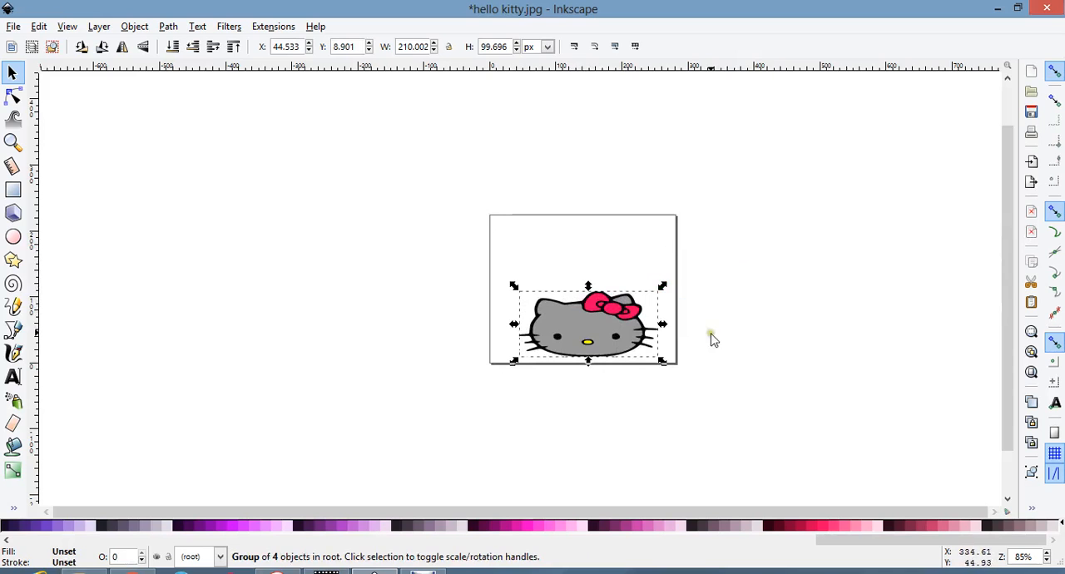
key("ctrl+z")
left_click(761, 319)
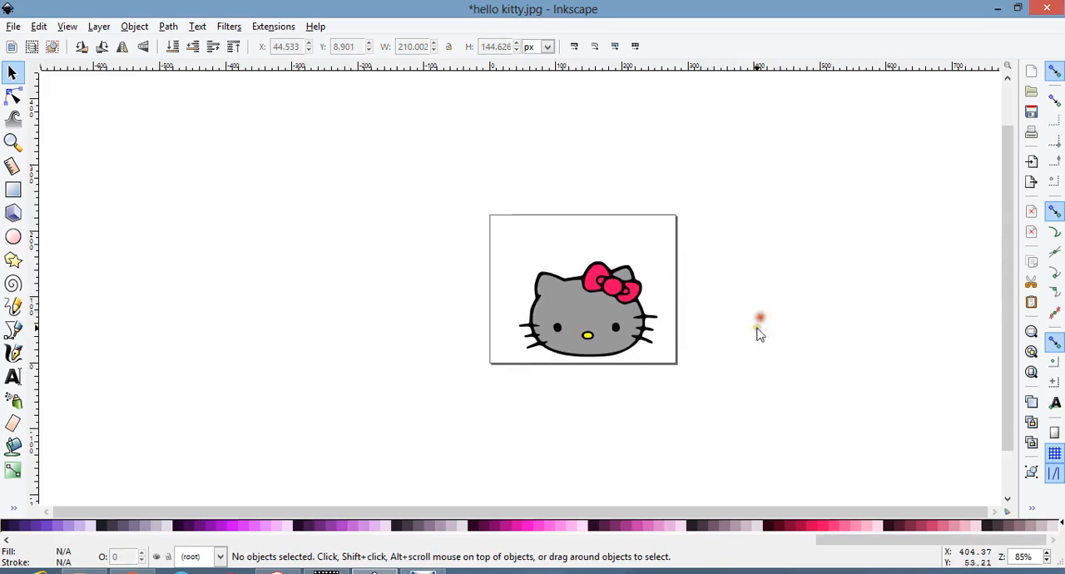
Enlarge the group proportionally to about 258 × 178 px and position it within the page.
left_click(576, 325)
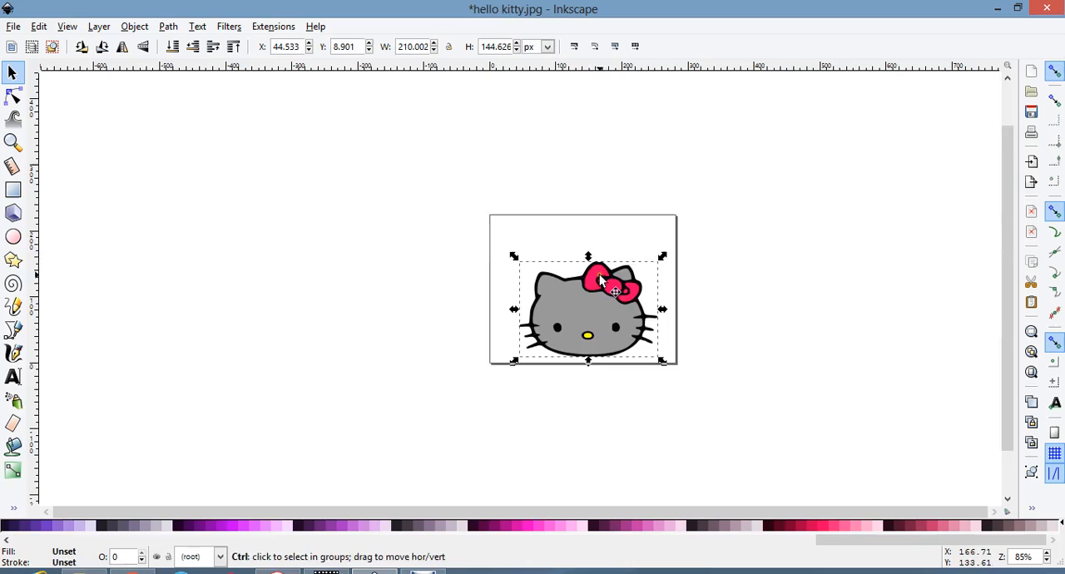
left_click_drag(590, 257, 578, 233)
left_click_drag(625, 313, 619, 298)
left_click(770, 326)
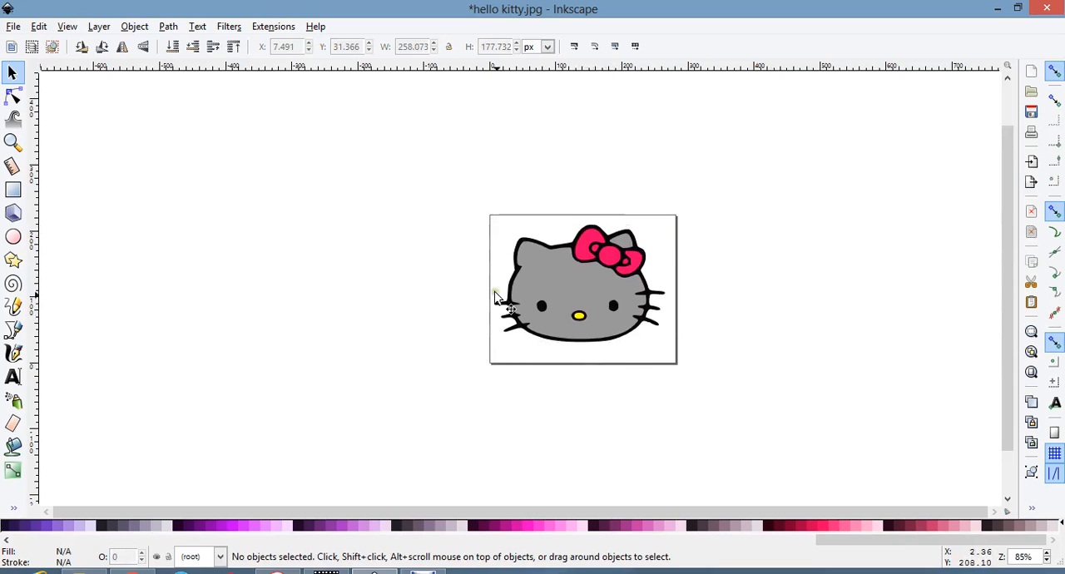
Move the whole group partly off the page, bring it back near the page centre, and deselect it.
left_click_drag(625, 330, 691, 320)
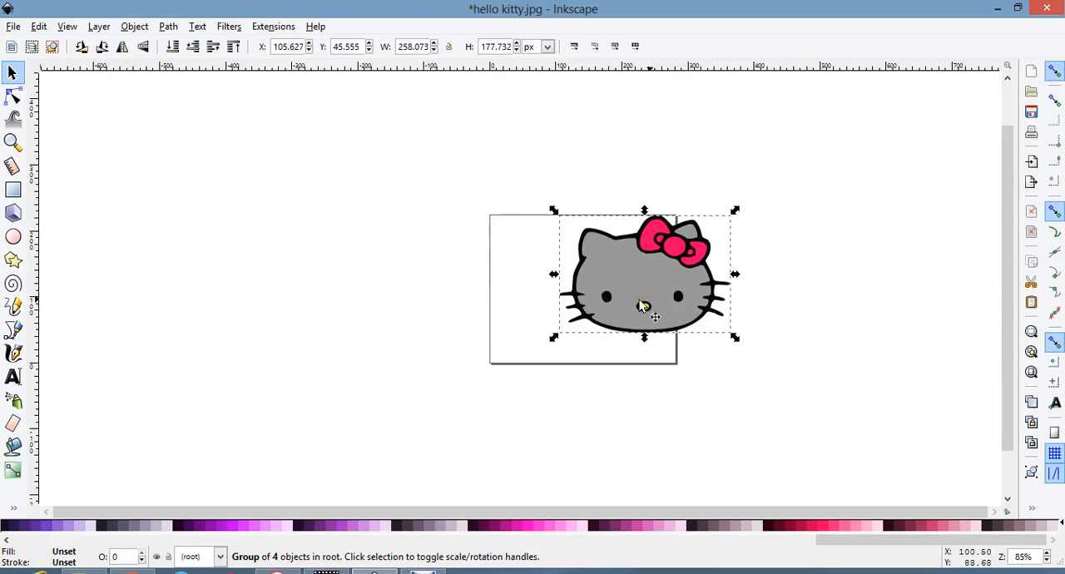
left_click_drag(657, 297, 593, 310)
left_click(630, 389)
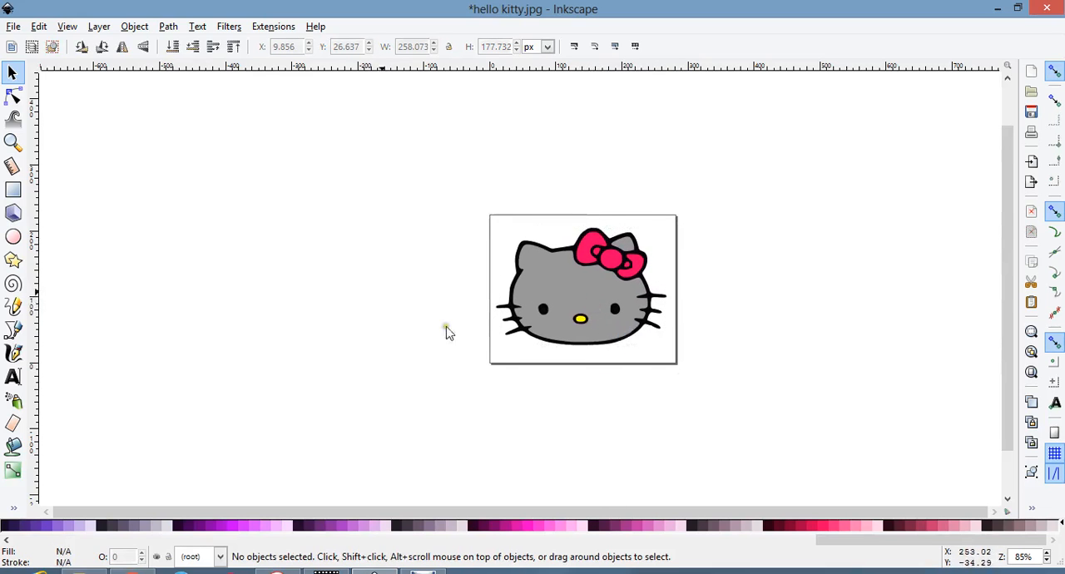
Save the drawing under the new file name hk32 as Plain SVG (*.svg) in My Pictures.
left_click(12, 26)
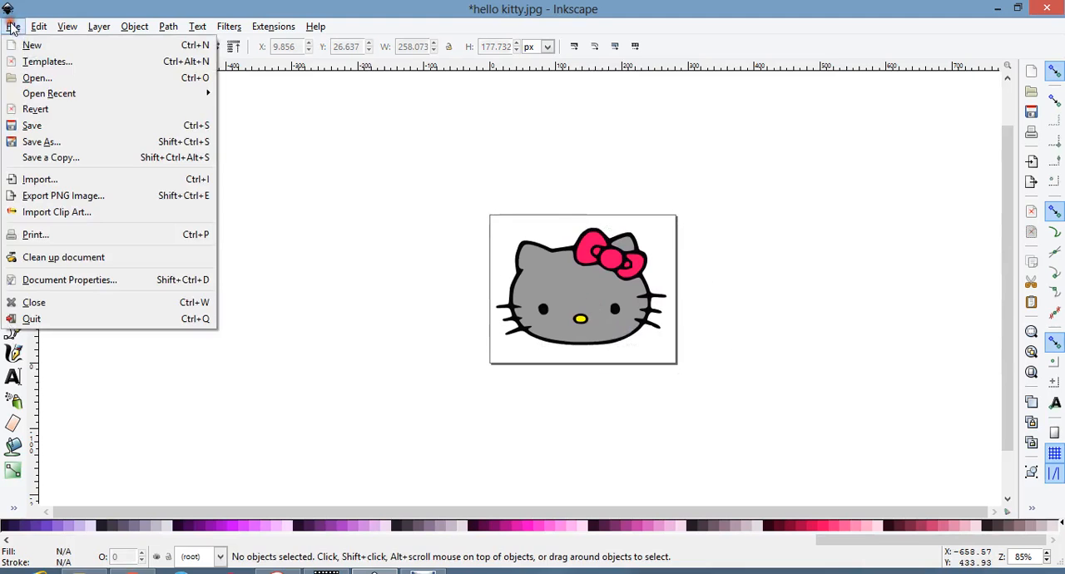
left_click(59, 143)
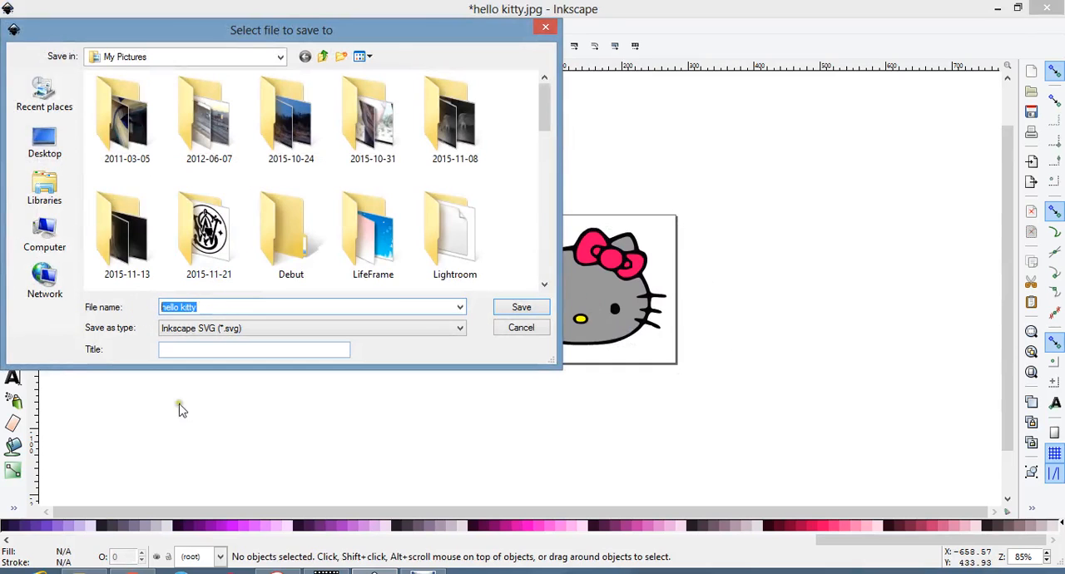
key("BackSpace")
type("hk")
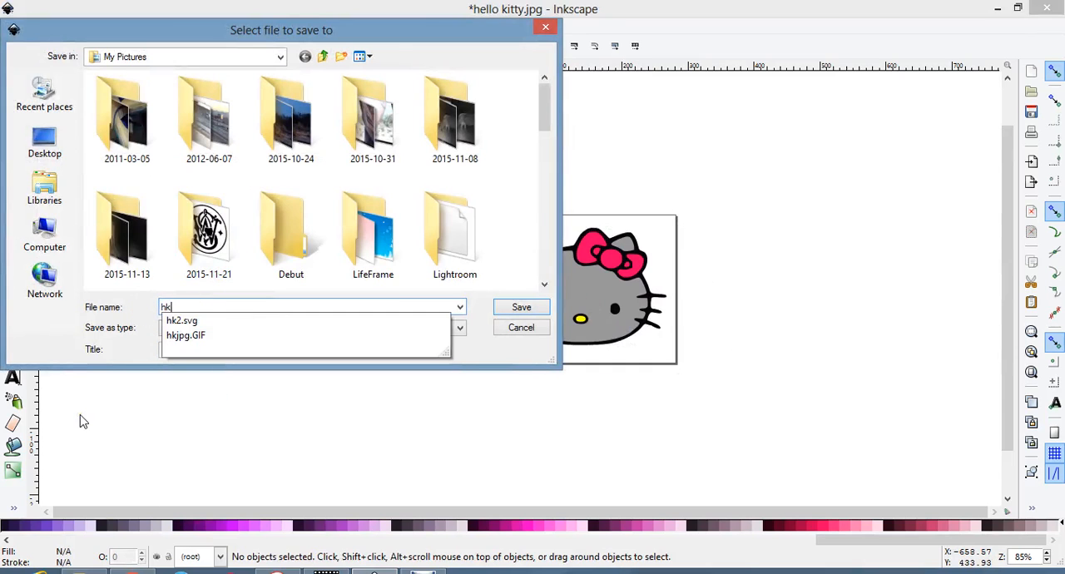
type("32")
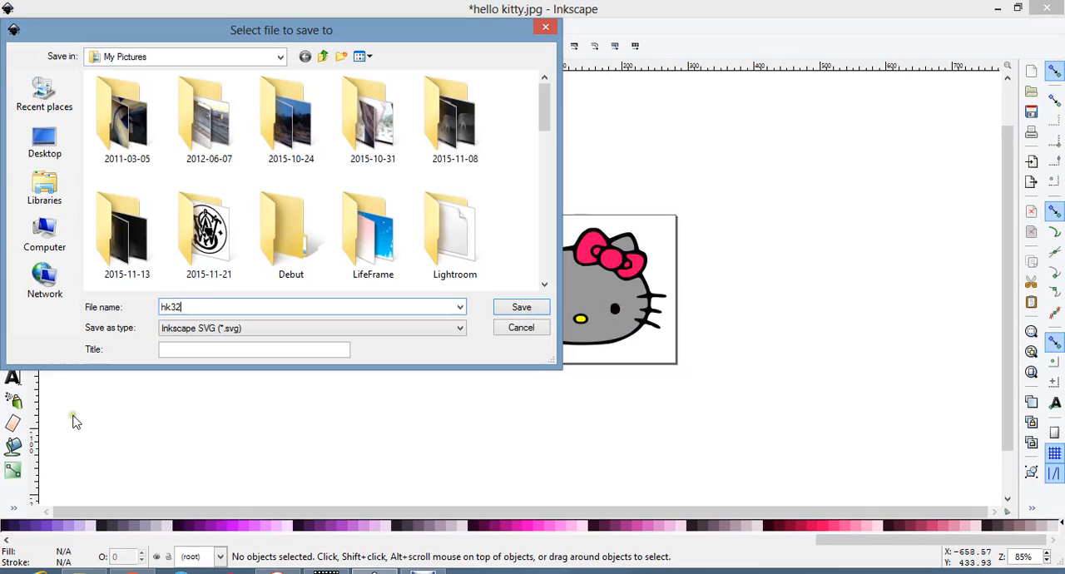
left_click(203, 331)
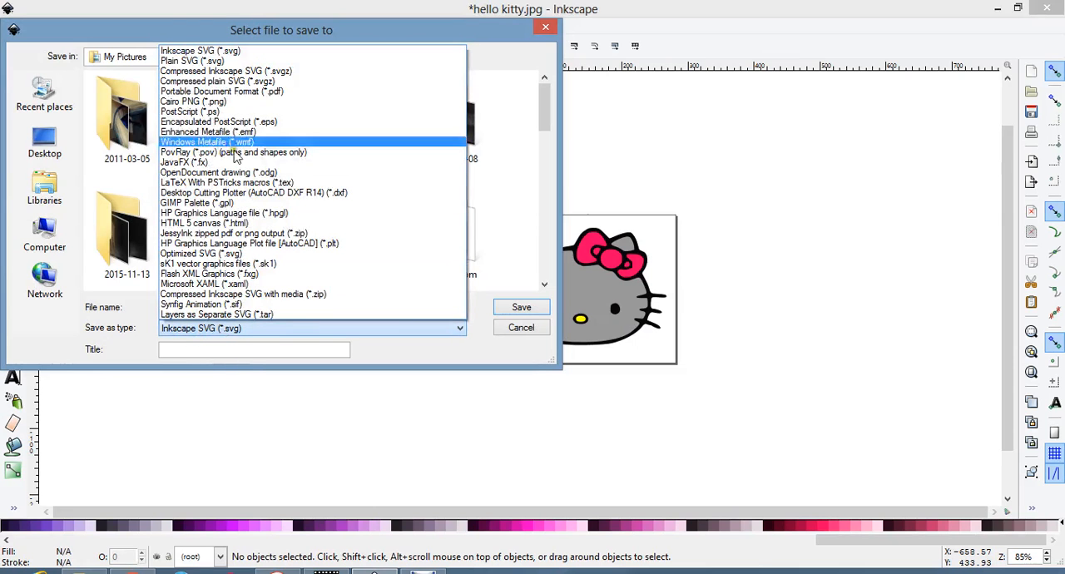
left_click(240, 61)
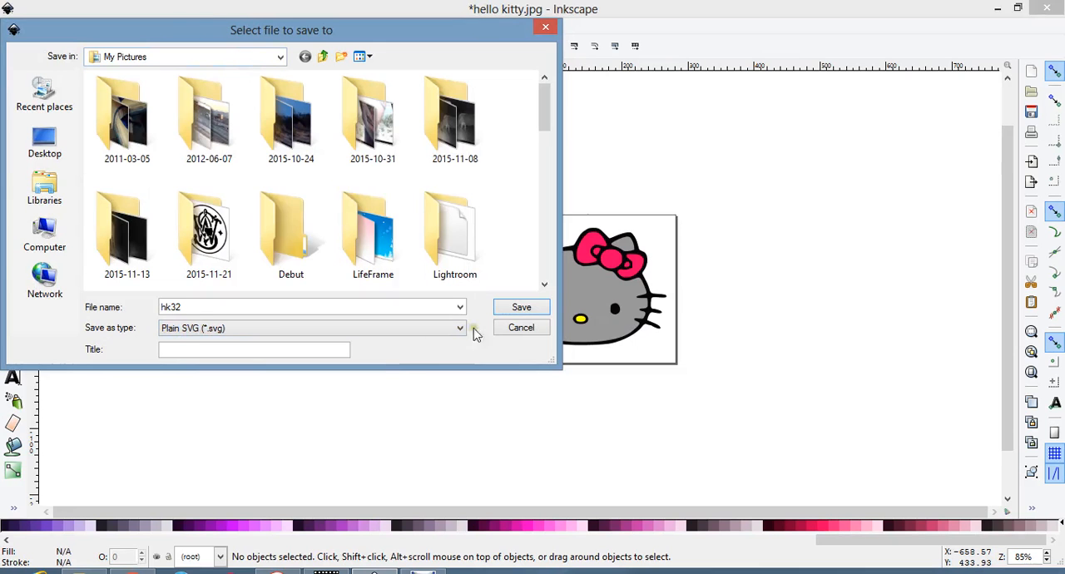
left_click(502, 307)
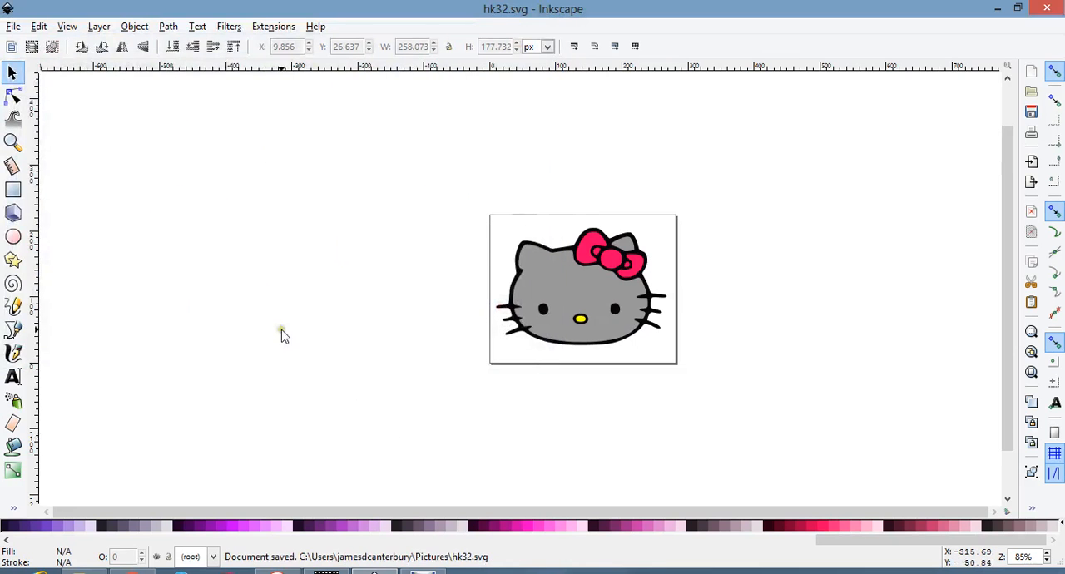
Switch to File Explorer, look for hk32.svg in the Pictures library, and close the window to return to Inkscape.
left_click(84, 571)
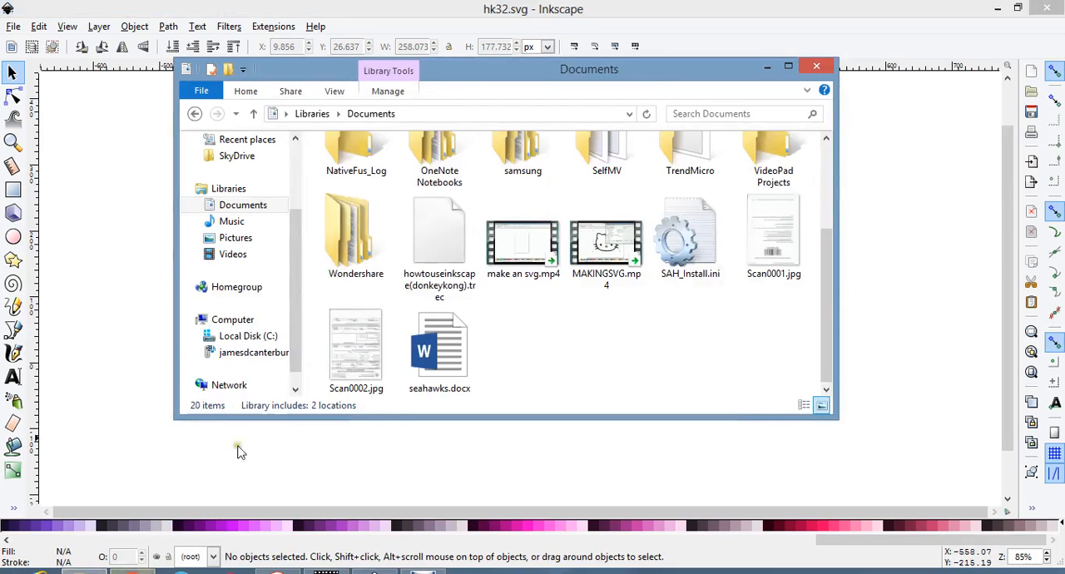
left_click(263, 238)
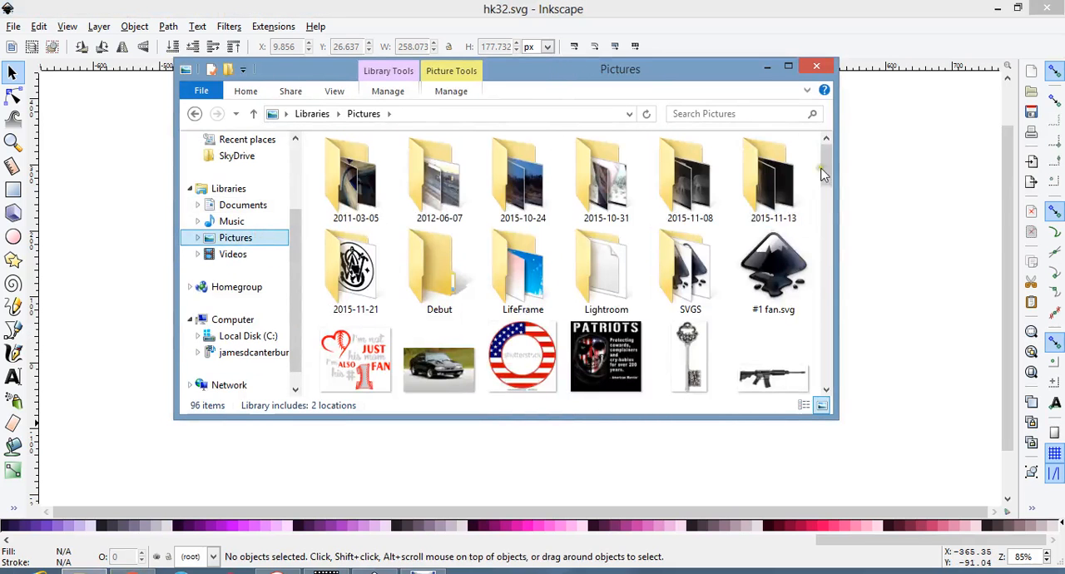
left_click_drag(827, 169, 826, 266)
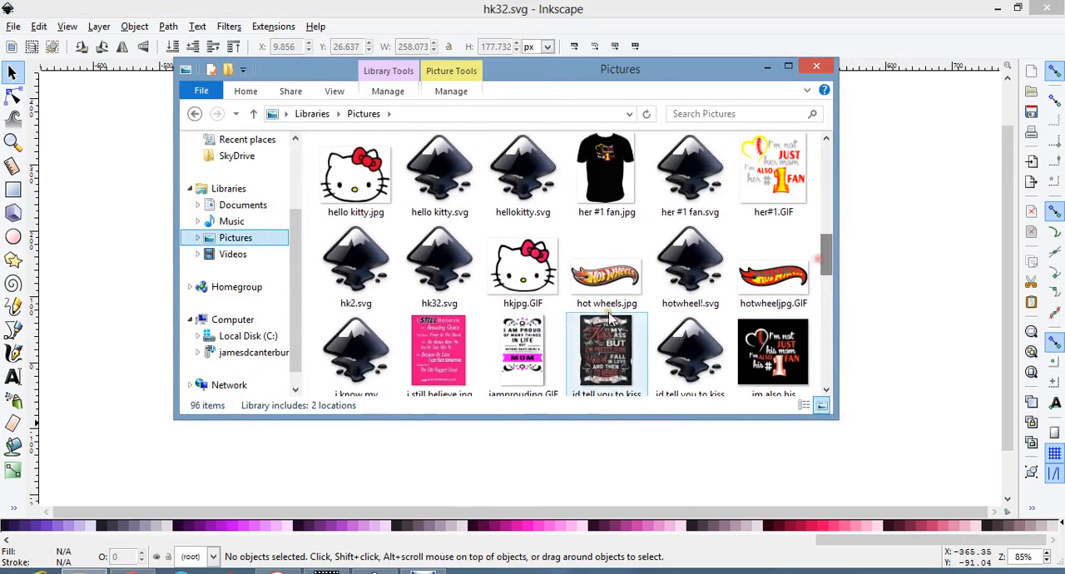
left_click(816, 66)
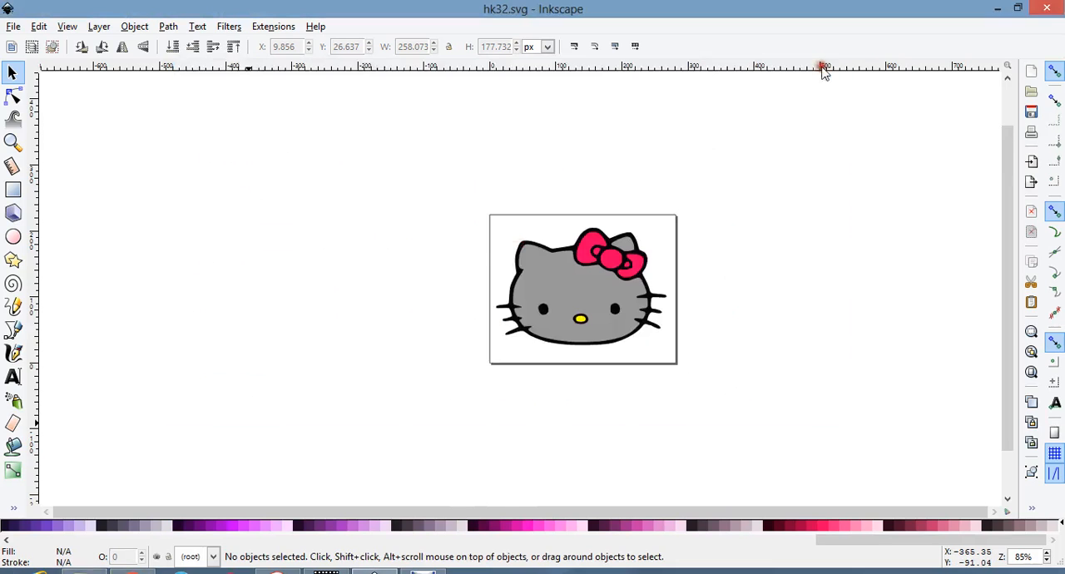
left_click(770, 240)
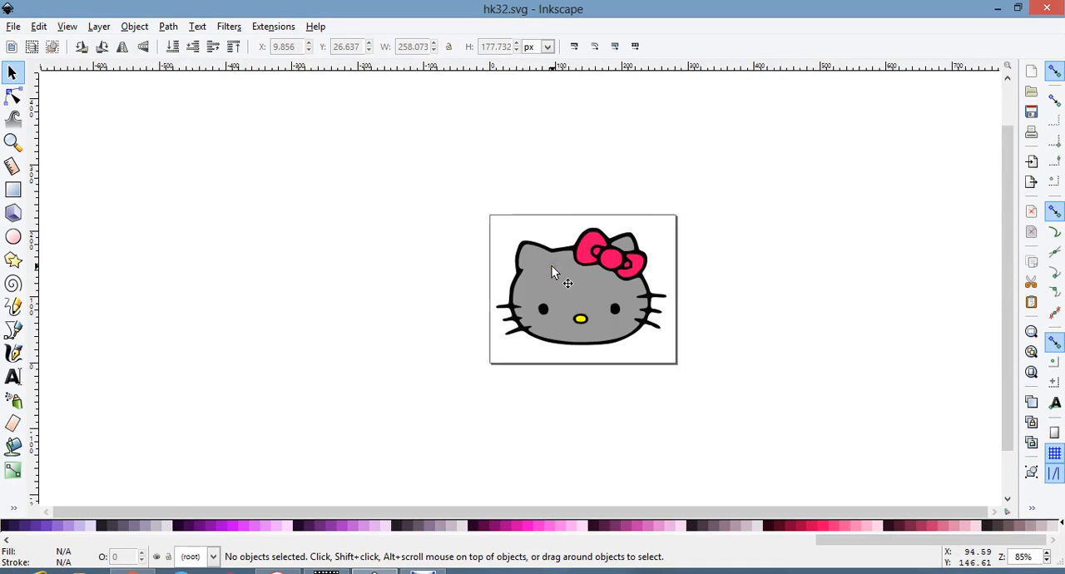